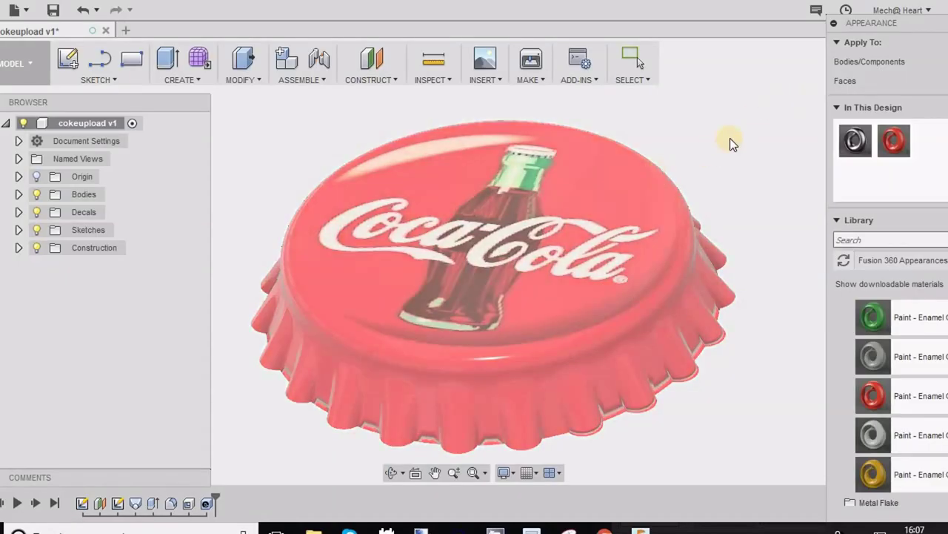
Step: Examine the finished Coca-Cola bottle cap model from above and from its hollow underside
{"action": "scroll", "coordinate": [743, 136], "scroll_direction": "up", "scroll_amount": 2}
{"action": "scroll", "coordinate": [742, 136], "scroll_direction": "down", "scroll_amount": 3}
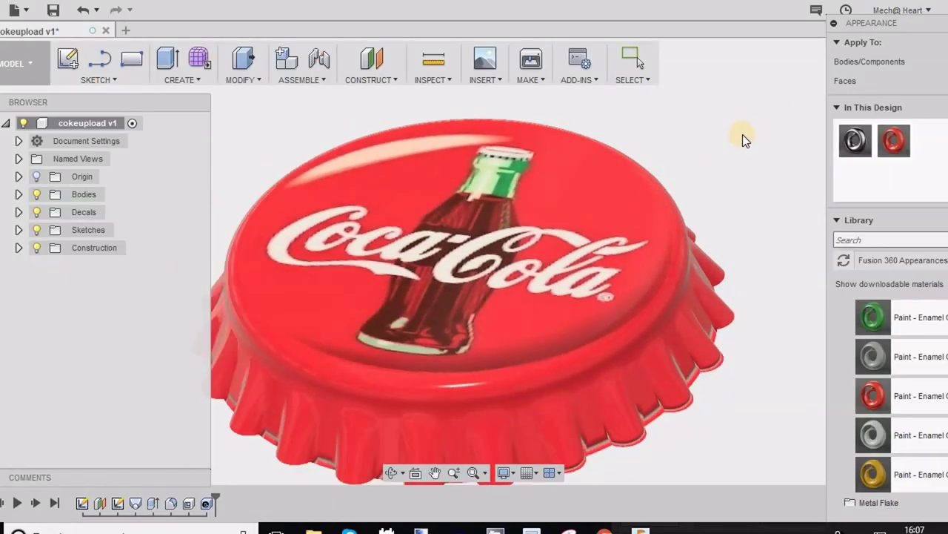
{"action": "mouse_move", "coordinate": [662, 251]}
{"action": "middle_mouse_down"}
{"action": "mouse_move", "coordinate": [654, 221]}
{"action": "mouse_move", "coordinate": [661, 249]}
{"action": "middle_mouse_up"}
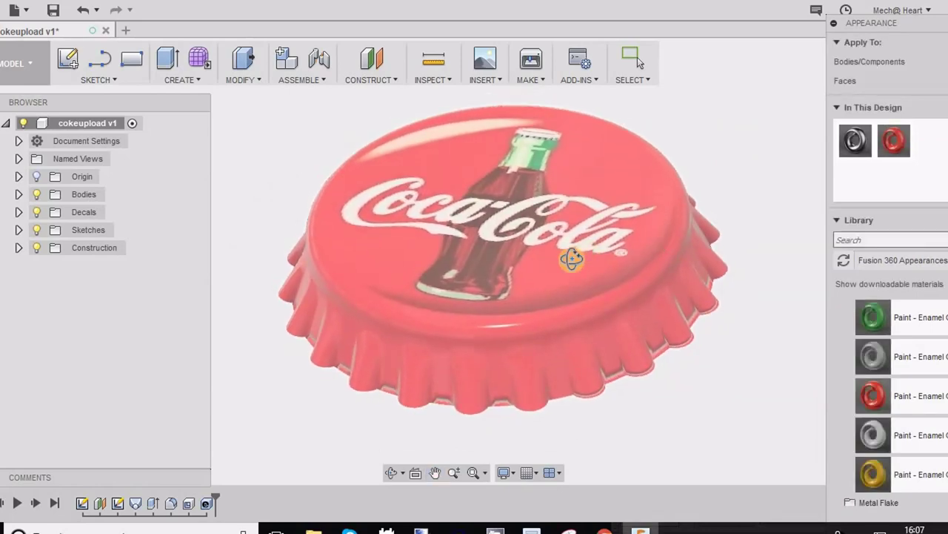
{"action": "middle_click_drag", "start_coordinate": [572, 259], "coordinate": [549, 192], "text": "shift"}
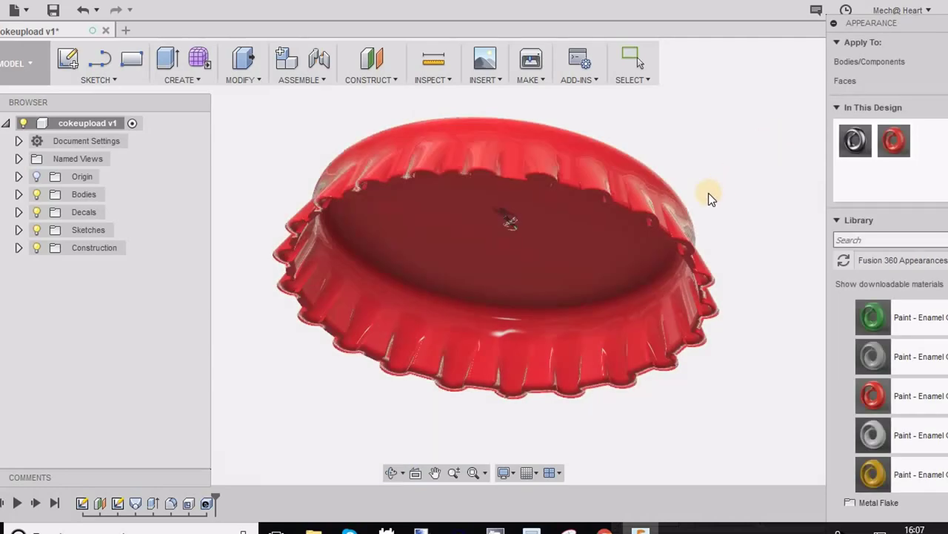
{"action": "middle_click_drag", "start_coordinate": [710, 197], "coordinate": [750, 149], "text": "shift"}
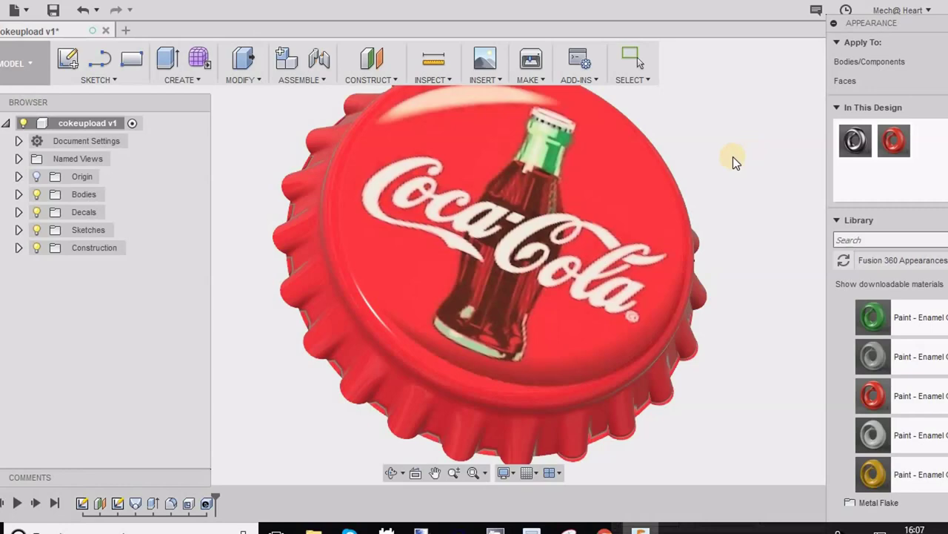
{"action": "scroll", "coordinate": [731, 155], "scroll_direction": "down", "scroll_amount": 2}
{"action": "middle_click_drag", "start_coordinate": [530, 266], "coordinate": [429, 339]}
{"action": "left_click", "coordinate": [663, 150]}
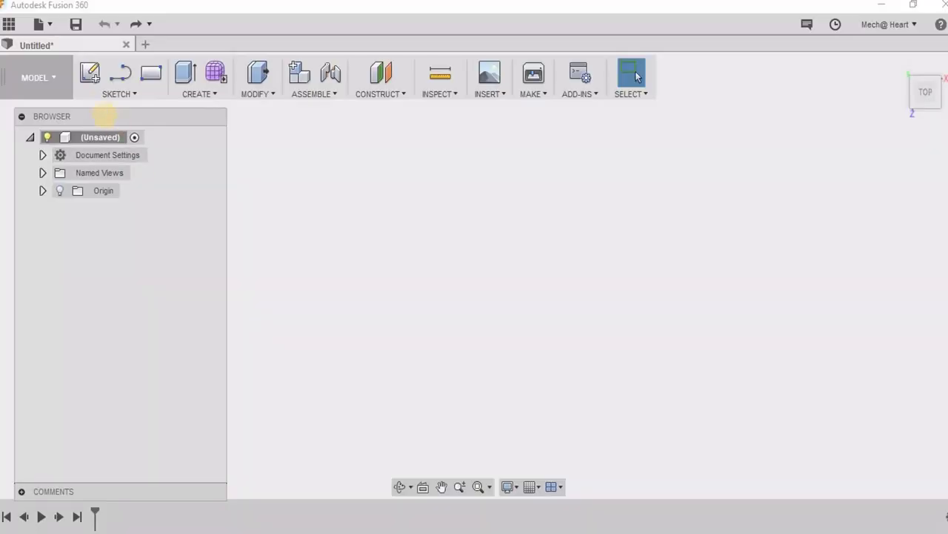
Step: Start a sketch on the horizontal origin plane and draw a circle about 29 mm in diameter centred on the origin
{"action": "left_click", "coordinate": [90, 73]}
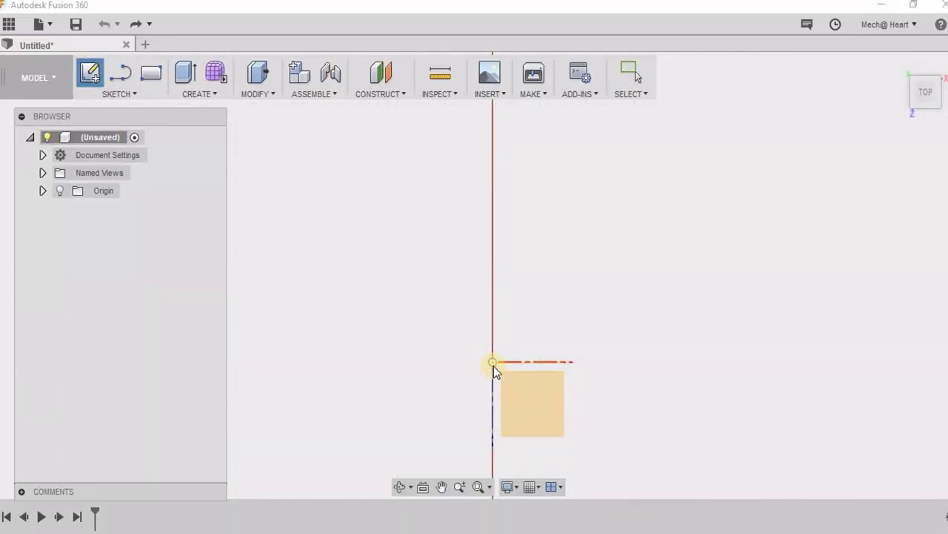
{"action": "left_click", "coordinate": [514, 391]}
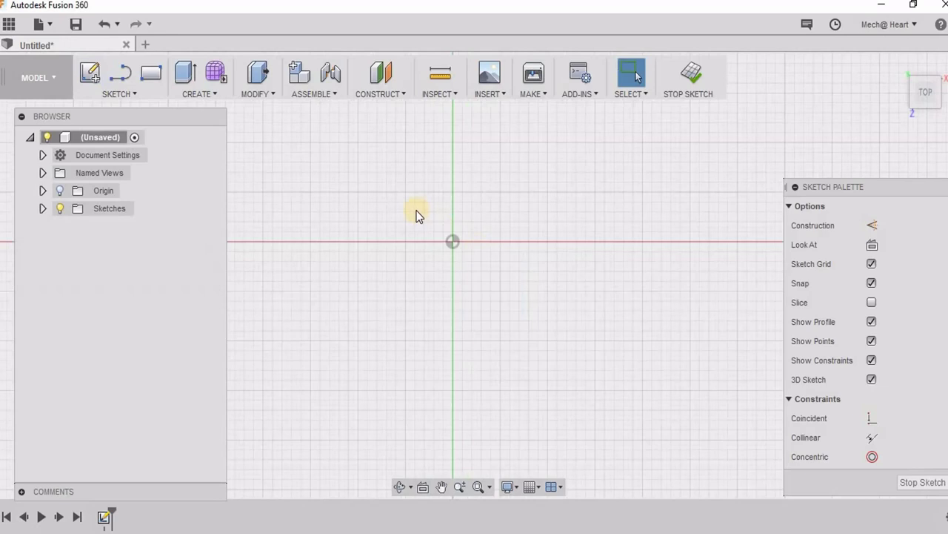
{"action": "key", "text": "c"}
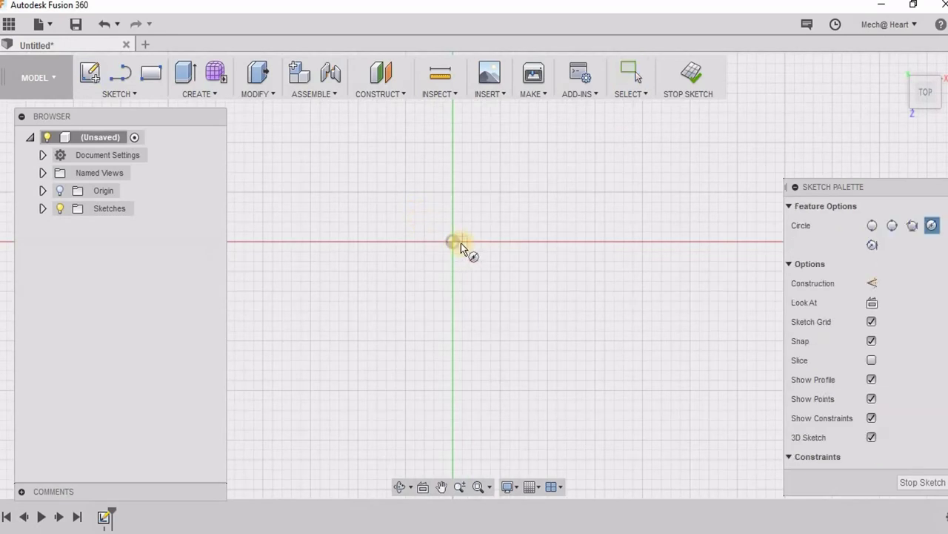
{"action": "left_click", "coordinate": [454, 241]}
{"action": "left_click", "coordinate": [566, 327]}
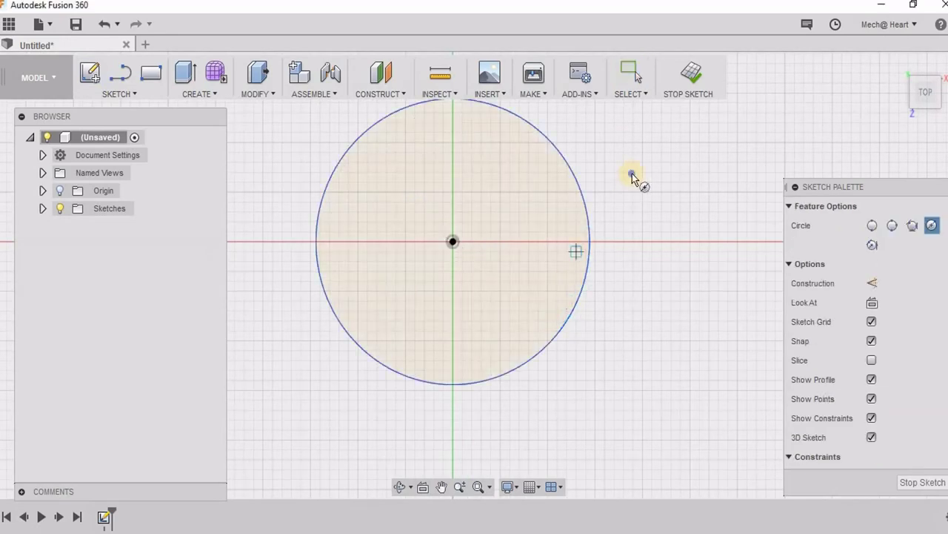
Step: Dimension the circle's diameter and set it to 35 mm
{"action": "right_click", "coordinate": [632, 173]}
{"action": "left_click", "coordinate": [688, 178]}
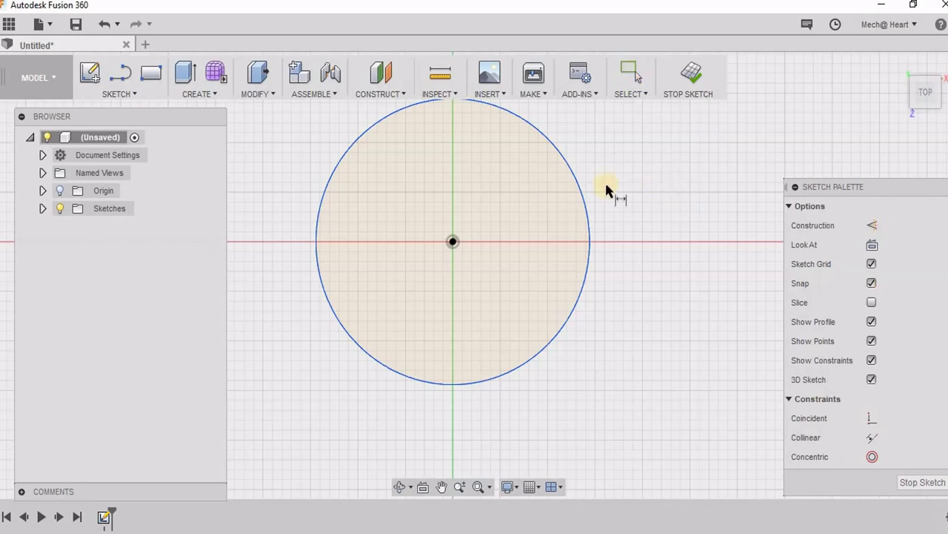
{"action": "left_click", "coordinate": [585, 206]}
{"action": "left_click", "coordinate": [664, 181]}
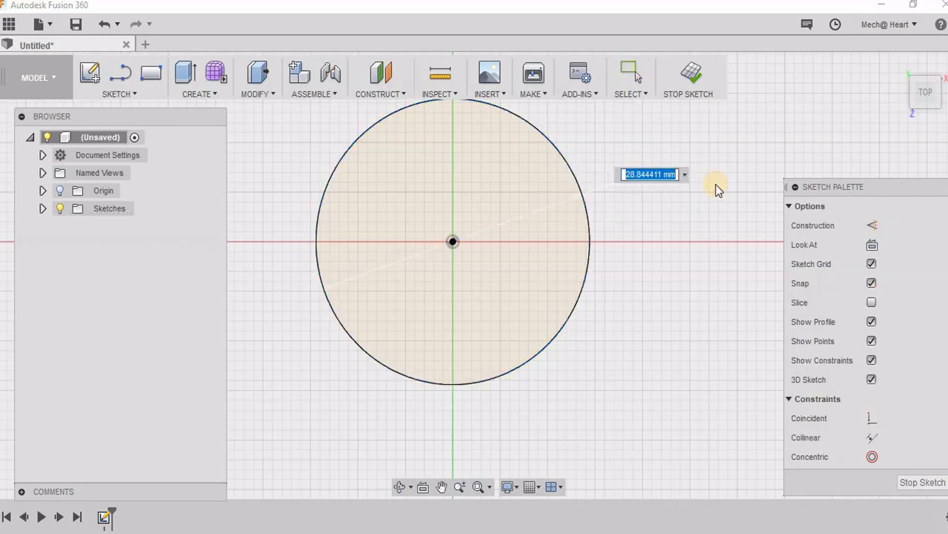
{"action": "type", "text": "35"}
{"action": "key", "text": "Return"}
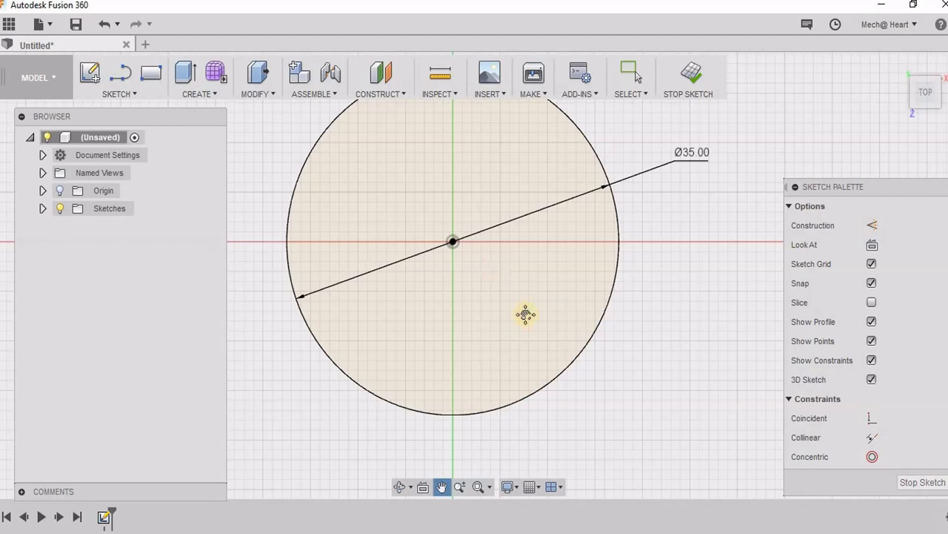
Step: Draw a three-point arc bulging outward at the circle's uppermost point, with both ends on the circle about 2.4 mm apart
{"action": "middle_click_drag", "start_coordinate": [526, 314], "coordinate": [574, 406]}
{"action": "scroll", "coordinate": [512, 148], "scroll_direction": "up", "scroll_amount": 5}
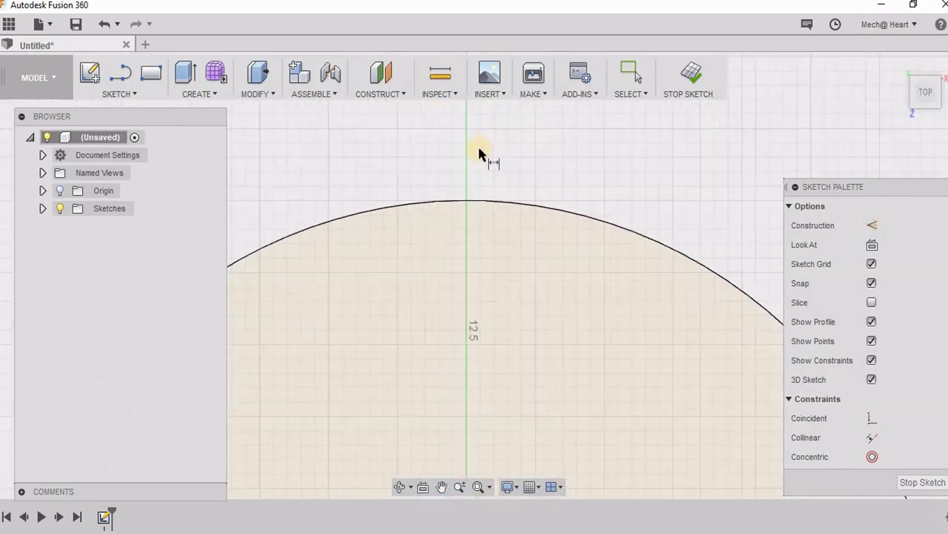
{"action": "left_click", "coordinate": [133, 94]}
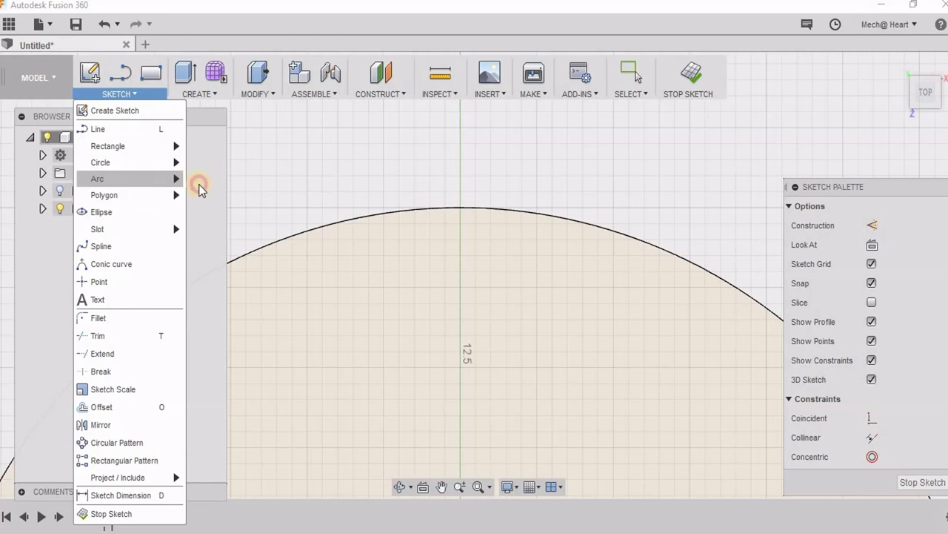
{"action": "mouse_move", "coordinate": [178, 178]}
{"action": "left_click", "coordinate": [223, 182]}
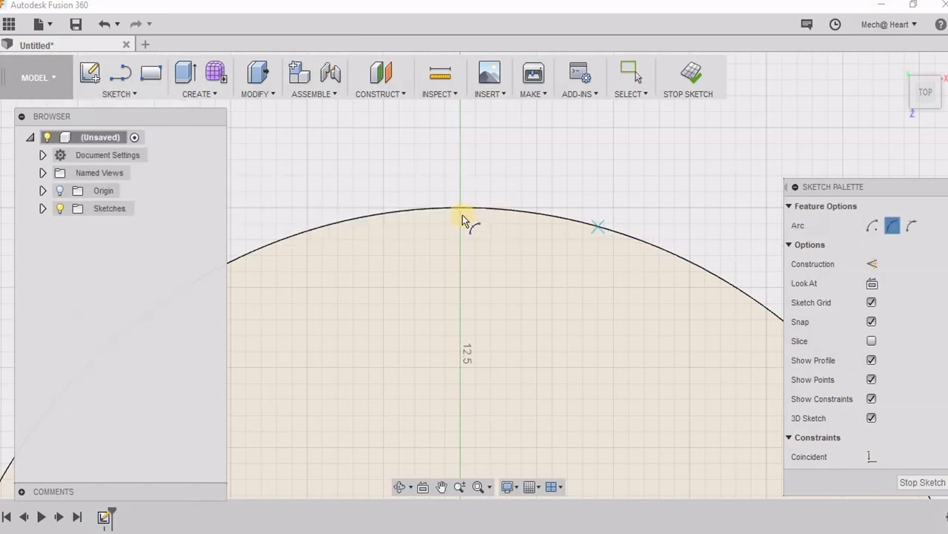
{"action": "left_click", "coordinate": [426, 207]}
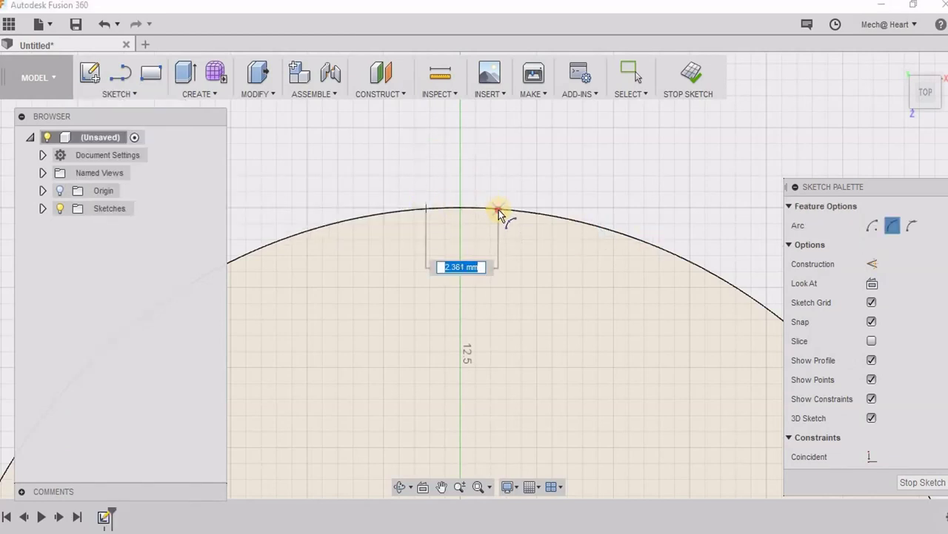
{"action": "left_click", "coordinate": [499, 210]}
{"action": "left_click", "coordinate": [469, 182]}
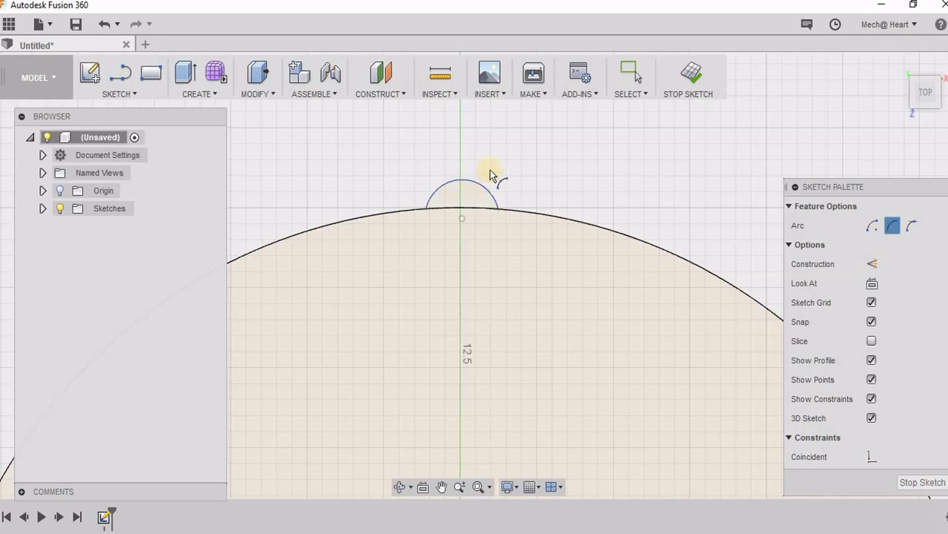
{"action": "right_click", "coordinate": [530, 162]}
{"action": "left_click", "coordinate": [449, 157]}
Step: Create a full circular pattern of the small arc around the circle's centre with a quantity of 22
{"action": "scroll", "coordinate": [437, 166], "scroll_direction": "down", "scroll_amount": 3}
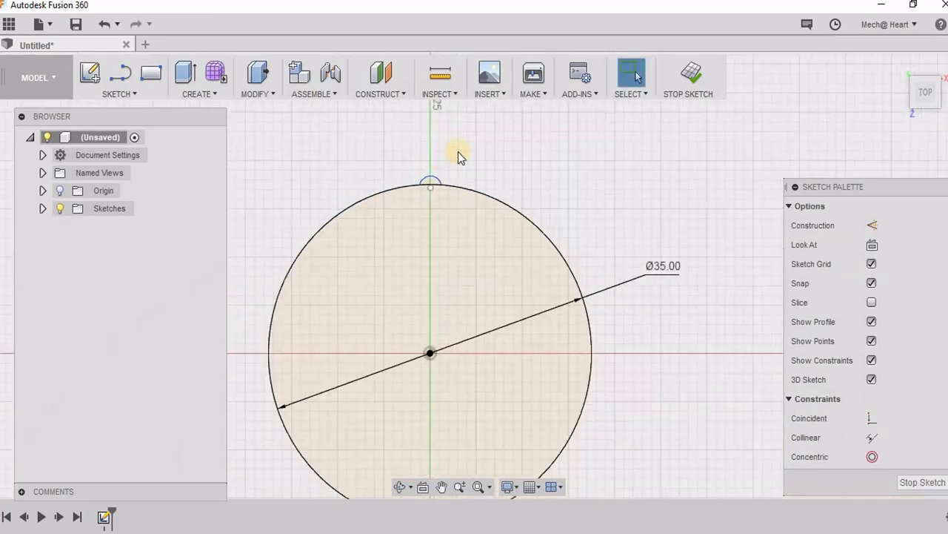
{"action": "scroll", "coordinate": [451, 157], "scroll_direction": "up", "scroll_amount": 2}
{"action": "scroll", "coordinate": [449, 153], "scroll_direction": "down", "scroll_amount": 3}
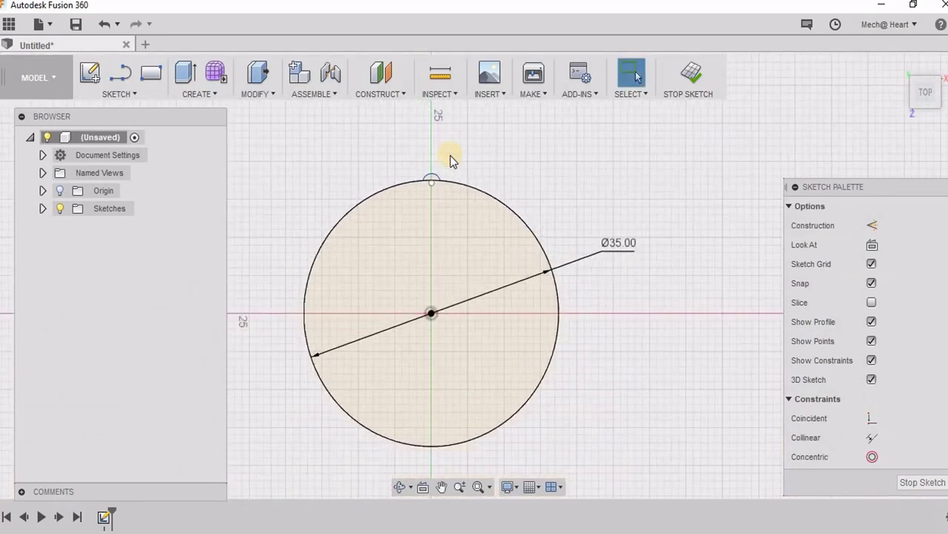
{"action": "left_click", "coordinate": [432, 173]}
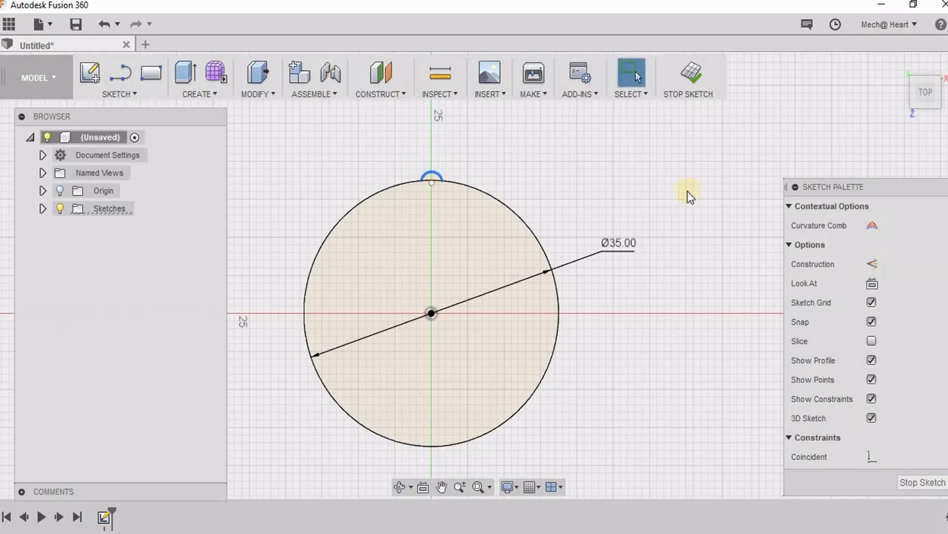
{"action": "left_click", "coordinate": [568, 163]}
{"action": "left_click", "coordinate": [132, 97]}
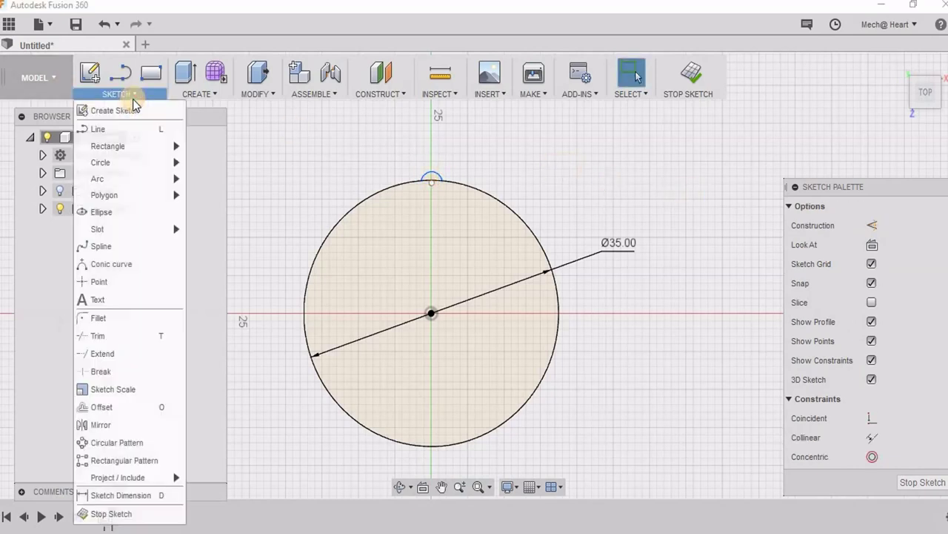
{"action": "left_click", "coordinate": [115, 442]}
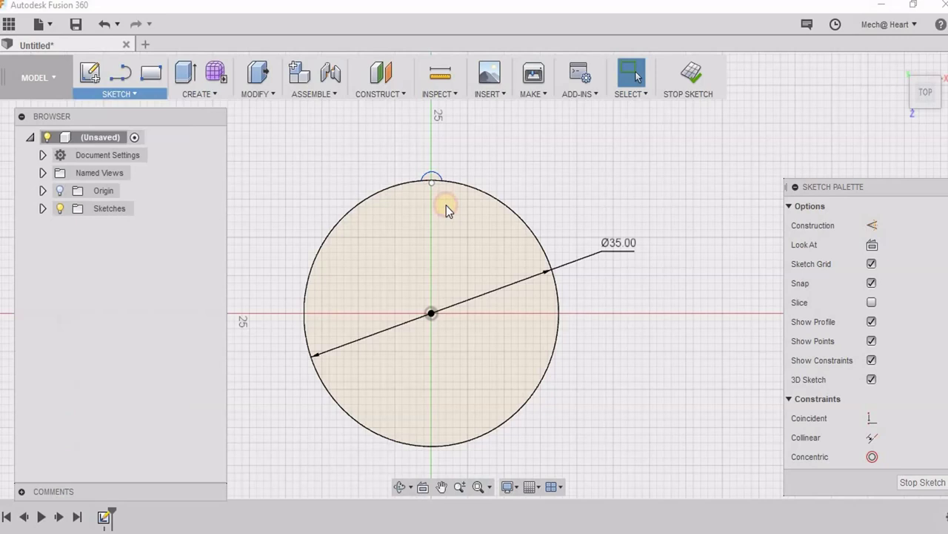
{"action": "left_click", "coordinate": [482, 182]}
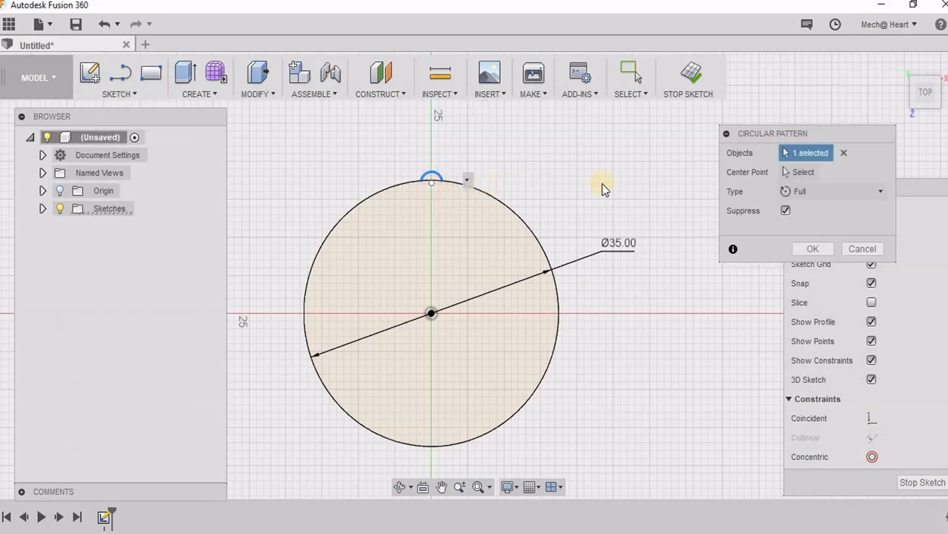
{"action": "left_click", "coordinate": [813, 174]}
{"action": "left_click", "coordinate": [431, 314]}
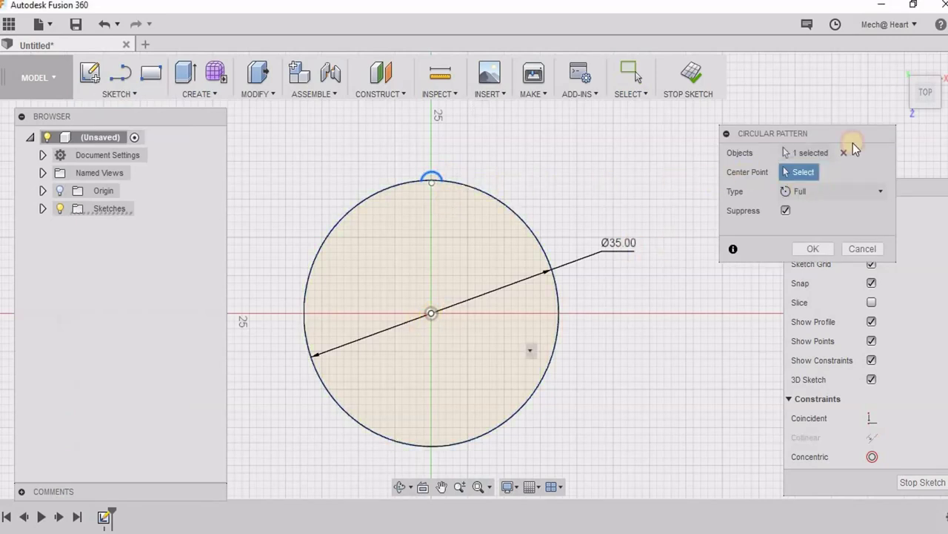
{"action": "left_click", "coordinate": [820, 228]}
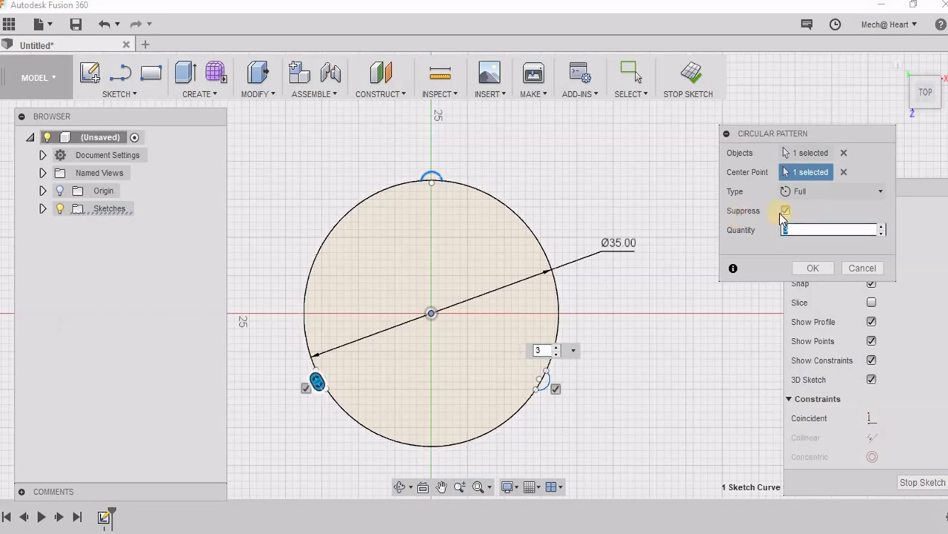
{"action": "left_click", "coordinate": [853, 230]}
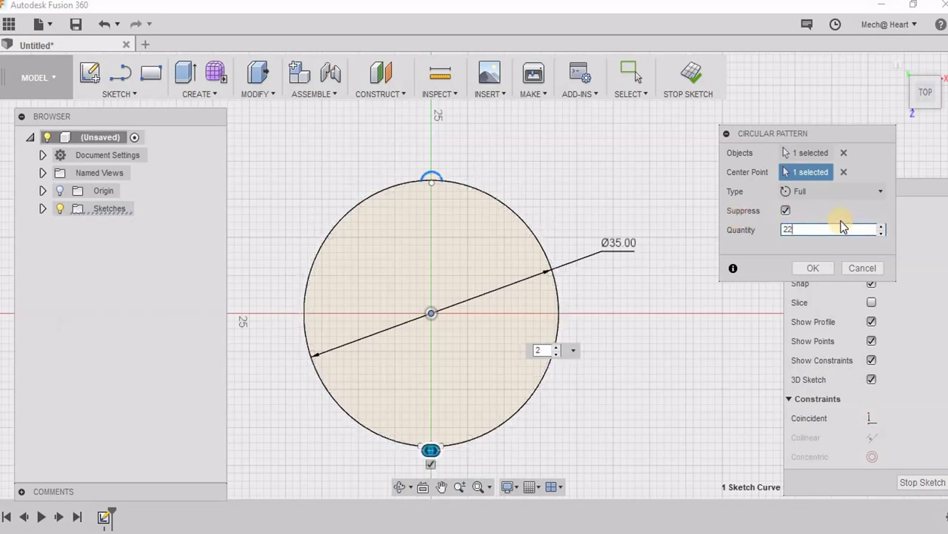
{"action": "type", "text": "2"}
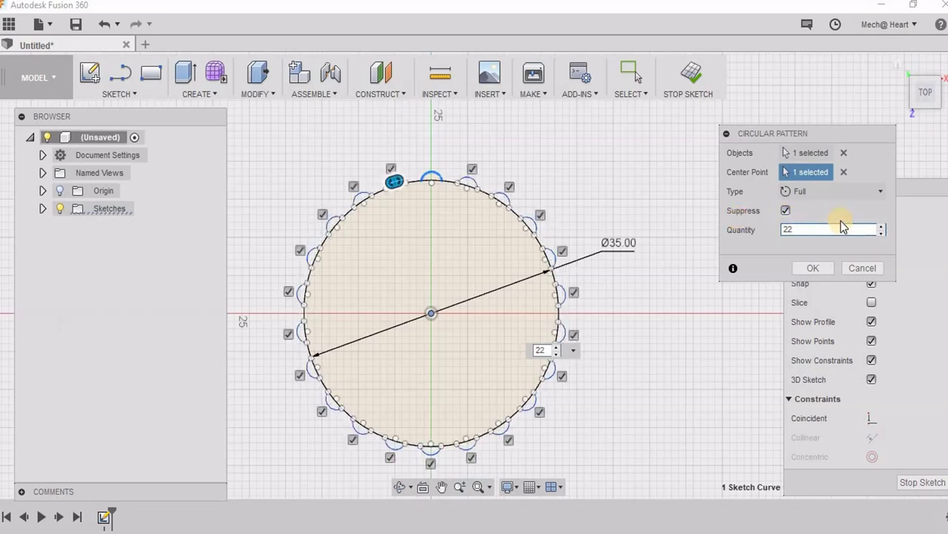
{"action": "left_click", "coordinate": [815, 270]}
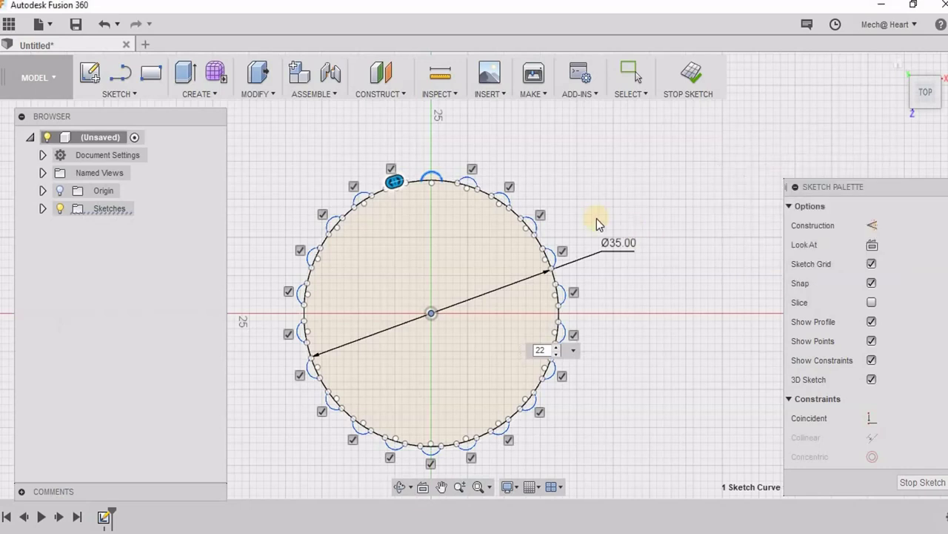
Step: Trim the circle segments enclosed by the topmost arc bump and the next bump clockwise
{"action": "scroll", "coordinate": [381, 145], "scroll_direction": "up", "scroll_amount": 1}
{"action": "scroll", "coordinate": [382, 146], "scroll_direction": "up", "scroll_amount": 2}
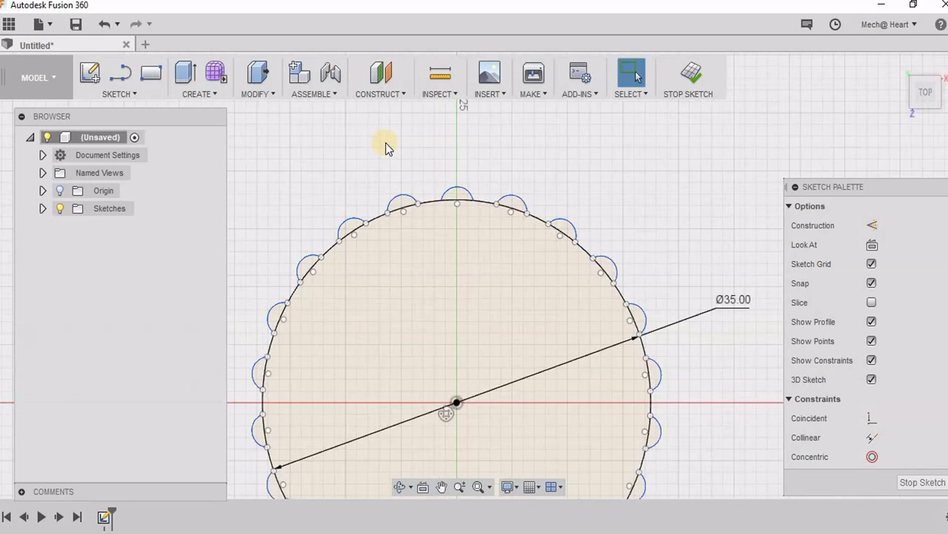
{"action": "key", "text": "t"}
{"action": "left_click", "coordinate": [457, 199]}
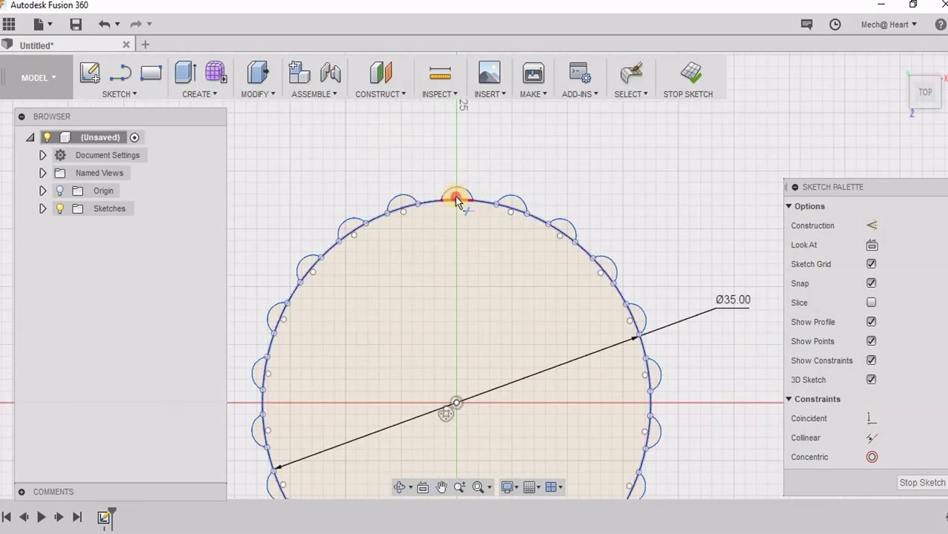
{"action": "left_click", "coordinate": [521, 215]}
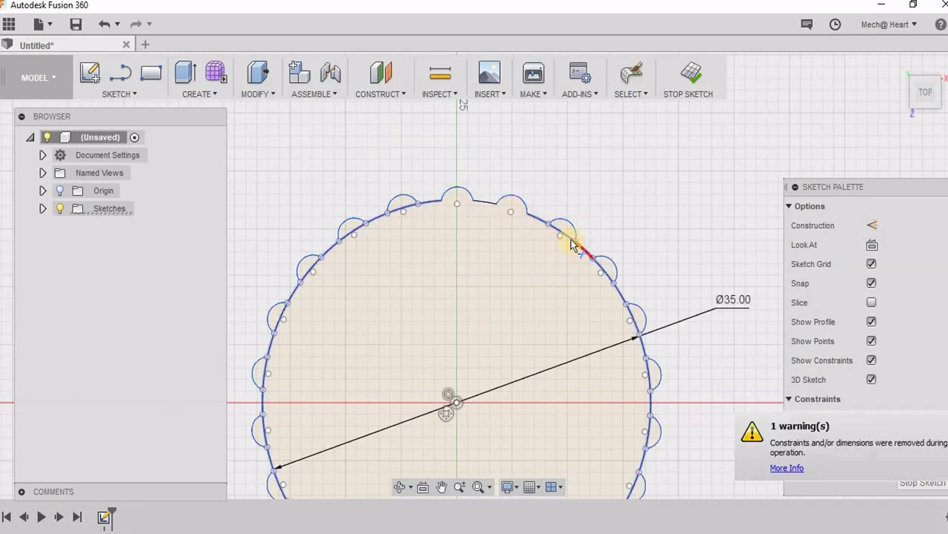
Step: Undo the trim of the circle segment between the third and fourth bumps clockwise from the top
{"action": "left_click", "coordinate": [559, 235]}
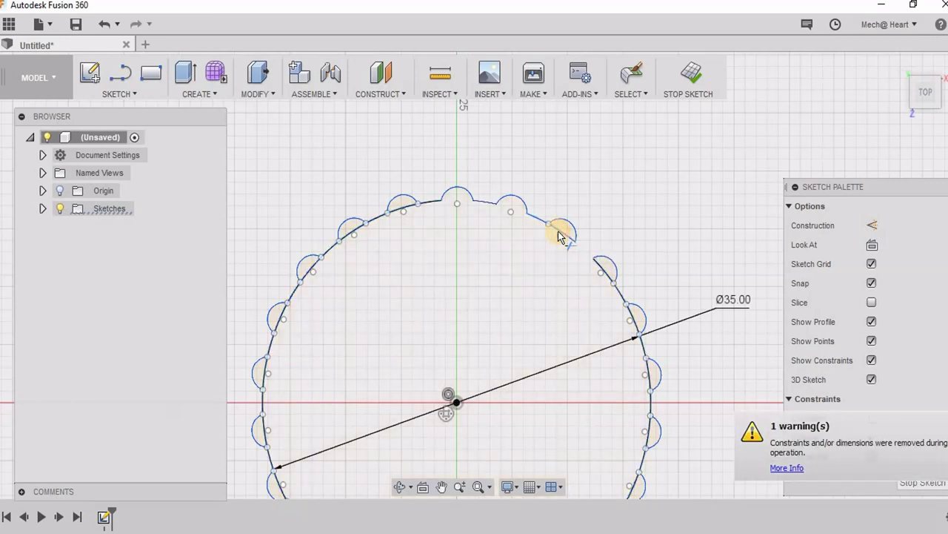
{"action": "key", "text": "Escape"}
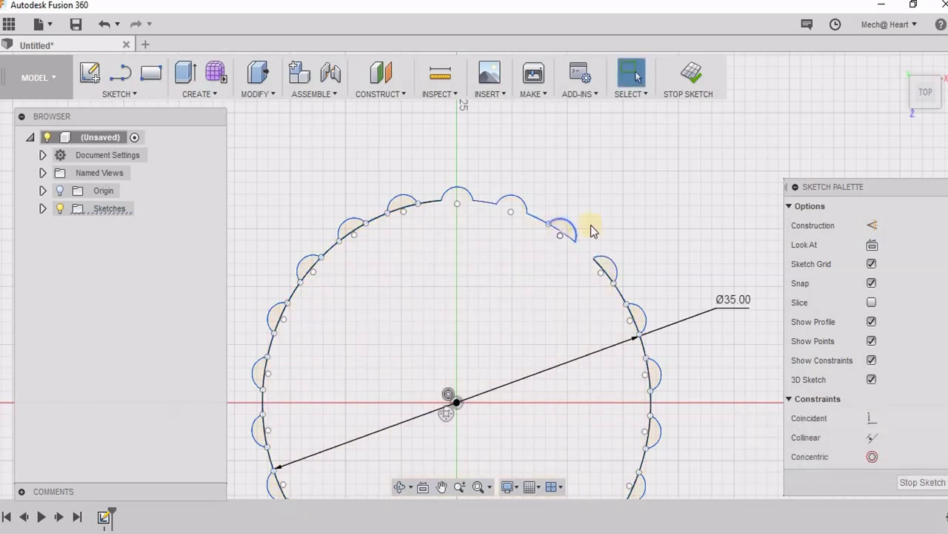
{"action": "key", "text": "ctrl+z"}
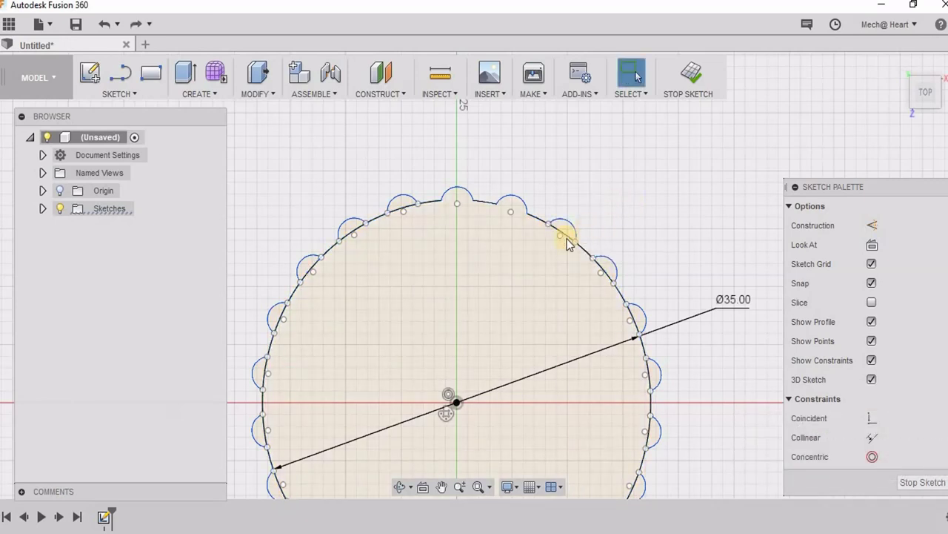
Step: Trim the circle segments enclosed by the next two bumps clockwise and the first three bumps counterclockwise from the top
{"action": "key", "text": "t"}
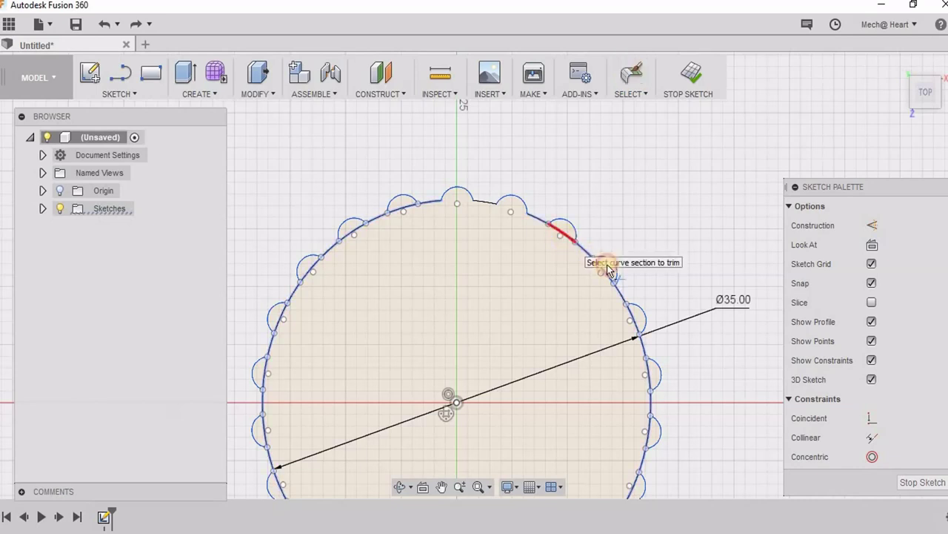
{"action": "left_click", "coordinate": [597, 260]}
{"action": "left_click", "coordinate": [397, 215]}
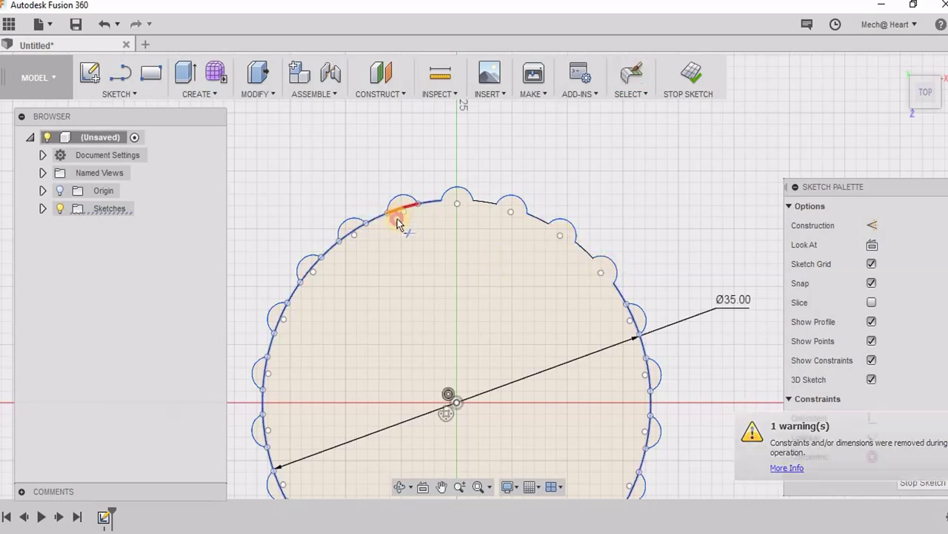
{"action": "left_click", "coordinate": [353, 231]}
{"action": "left_click", "coordinate": [313, 270]}
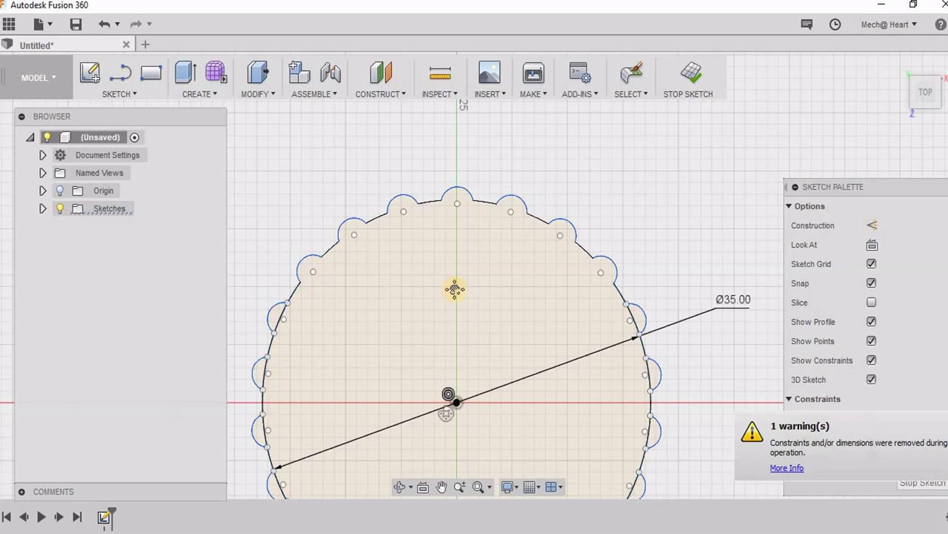
Step: Trim the circle segments enclosed by the fourth, fifth and sixth bumps counterclockwise from the topmost one
{"action": "mouse_move", "coordinate": [456, 288]}
{"action": "middle_mouse_down"}
{"action": "mouse_move", "coordinate": [506, 173]}
{"action": "mouse_move", "coordinate": [534, 142]}
{"action": "middle_mouse_up"}
{"action": "left_click", "coordinate": [359, 171]}
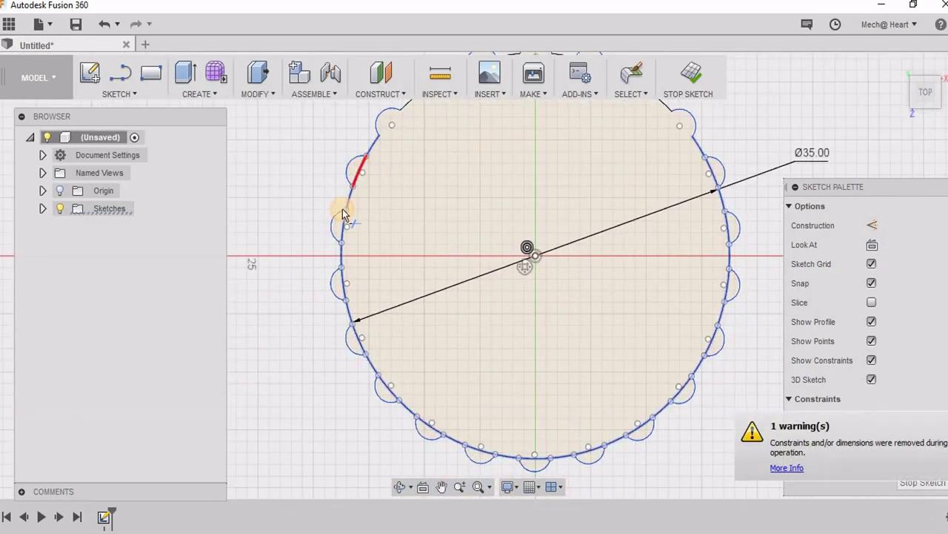
{"action": "left_click", "coordinate": [346, 289]}
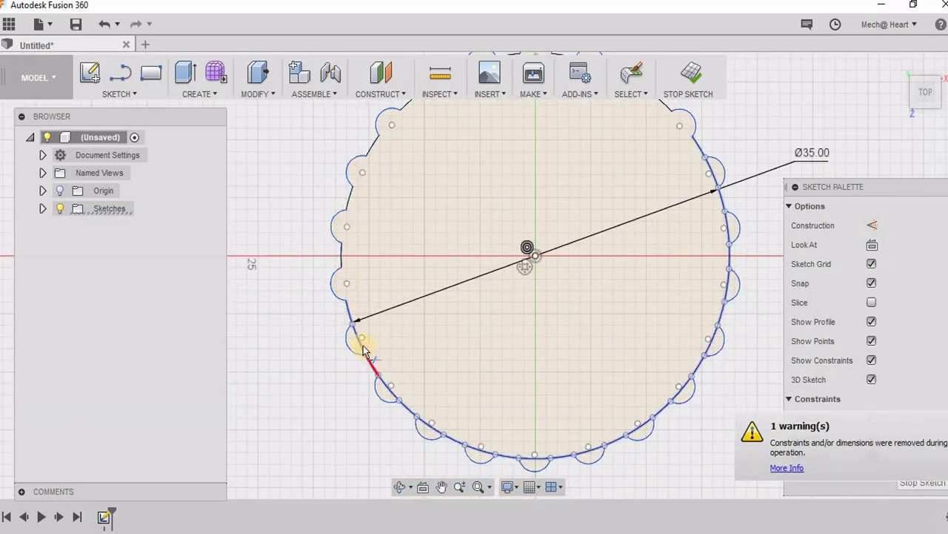
{"action": "left_click", "coordinate": [367, 348]}
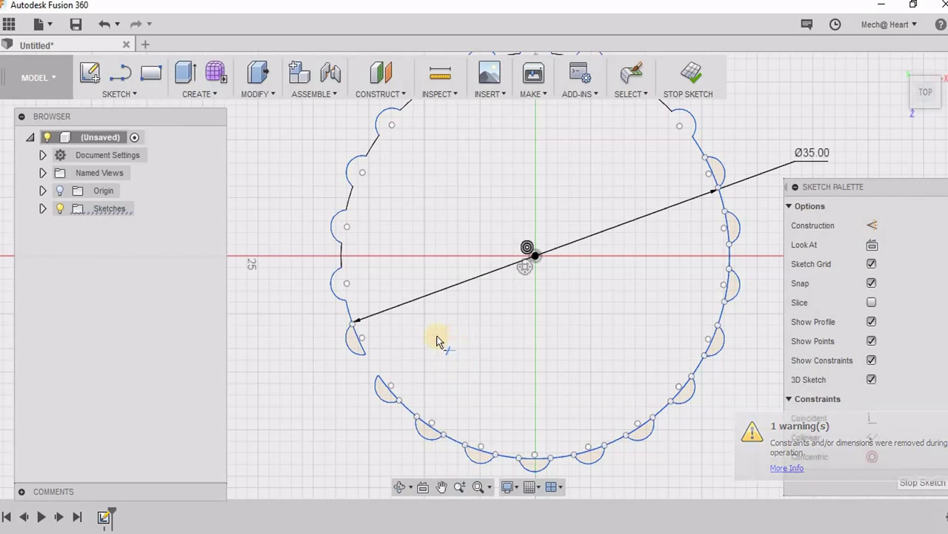
{"action": "key", "text": "Escape"}
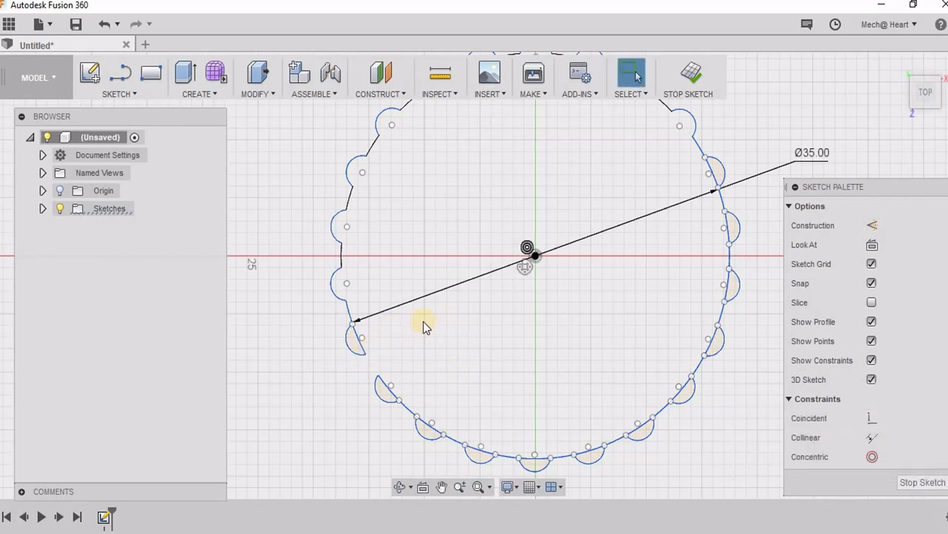
{"action": "key", "text": "ctrl+z"}
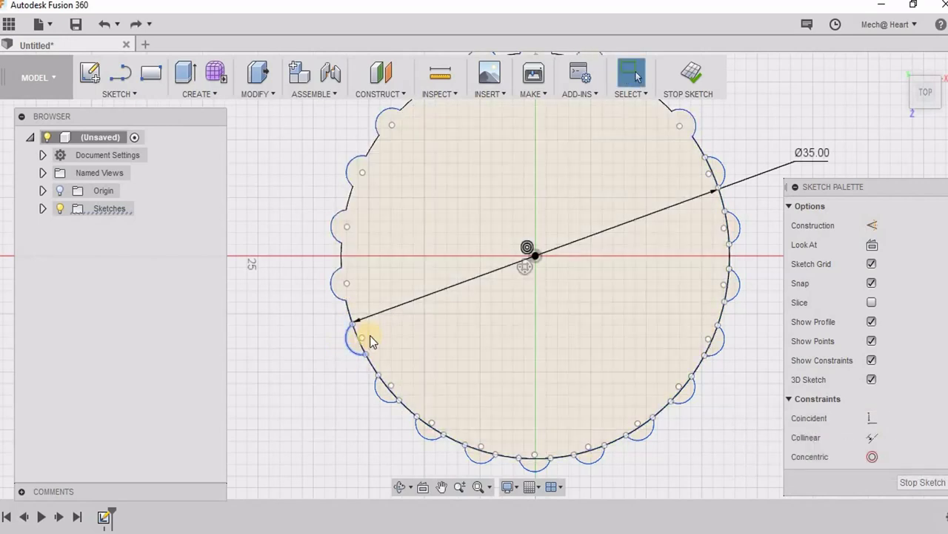
Step: Trim the circle segments enclosed by the four lower-left bumps, the bottommost bump and the first bump to its right
{"action": "key", "text": "t"}
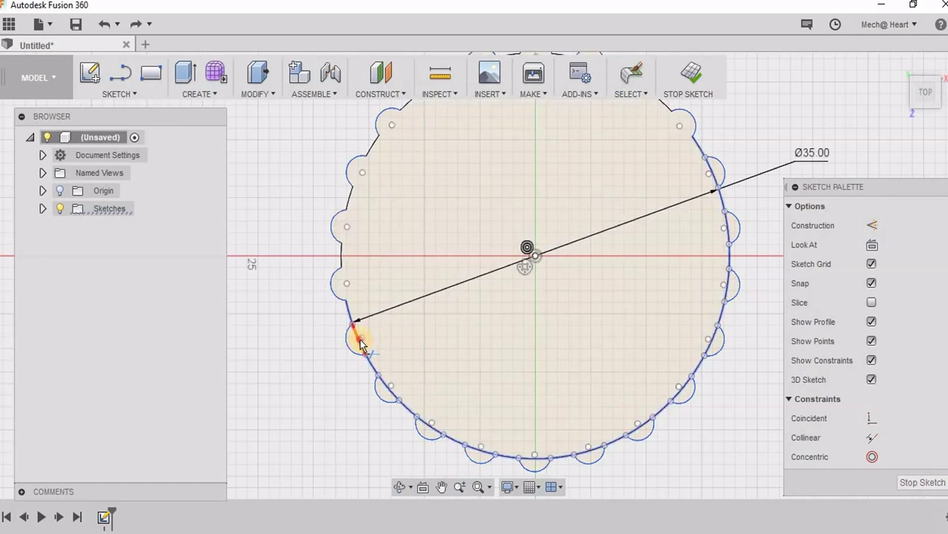
{"action": "left_click", "coordinate": [395, 395]}
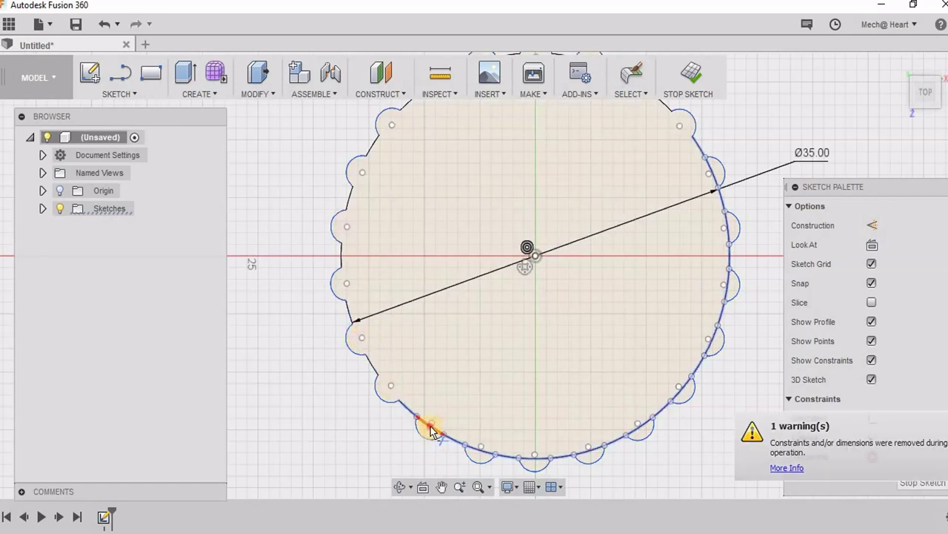
{"action": "left_click", "coordinate": [481, 455]}
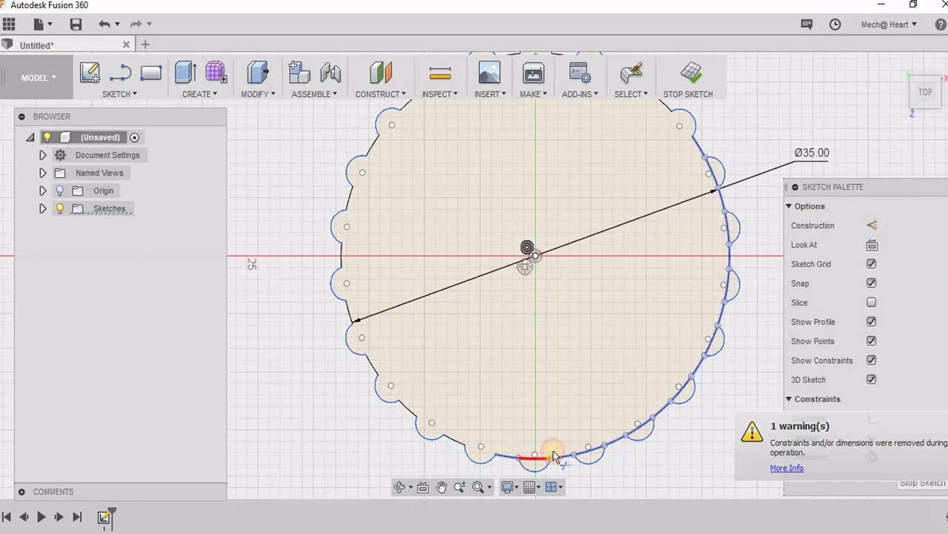
{"action": "left_click", "coordinate": [552, 455]}
{"action": "left_click", "coordinate": [599, 450]}
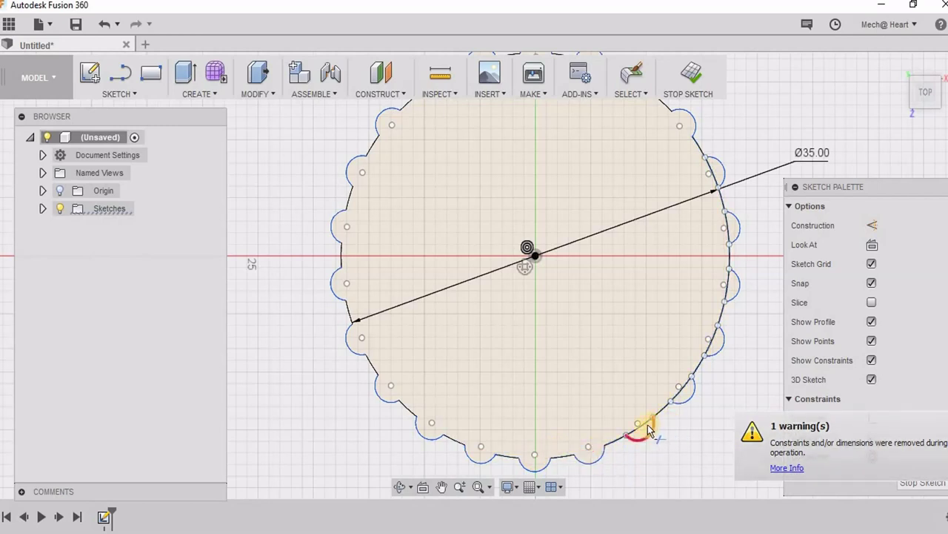
Step: Trim the circle segments inside the six remaining bumps along the circle's right side and finish the sketch
{"action": "left_click", "coordinate": [644, 424]}
{"action": "left_click", "coordinate": [680, 392]}
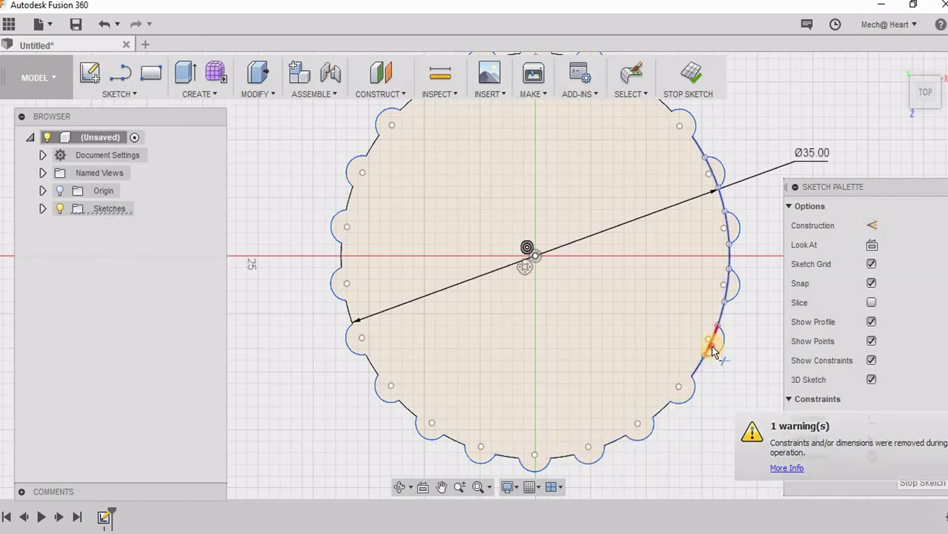
{"action": "left_click", "coordinate": [716, 339]}
{"action": "left_click", "coordinate": [727, 283]}
{"action": "left_click", "coordinate": [729, 226]}
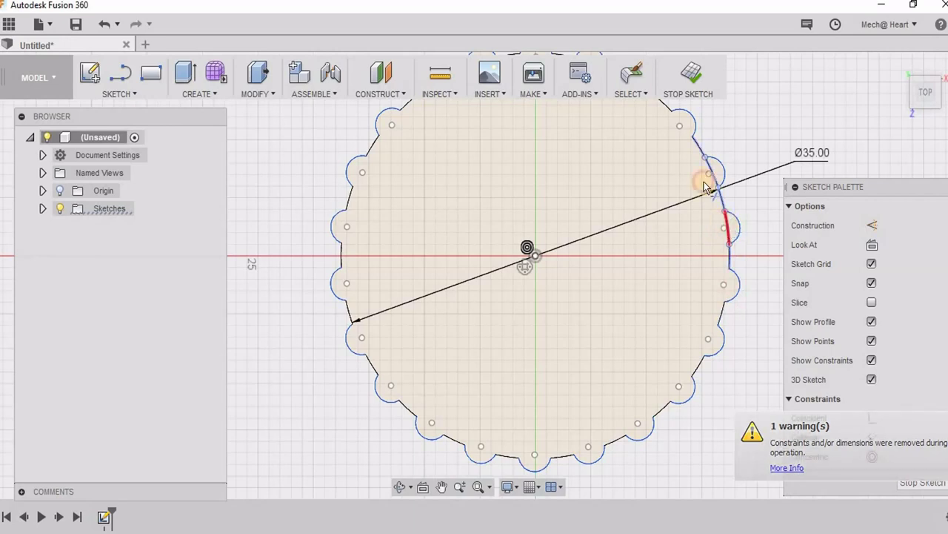
{"action": "scroll", "coordinate": [547, 297], "scroll_direction": "down", "scroll_amount": 3}
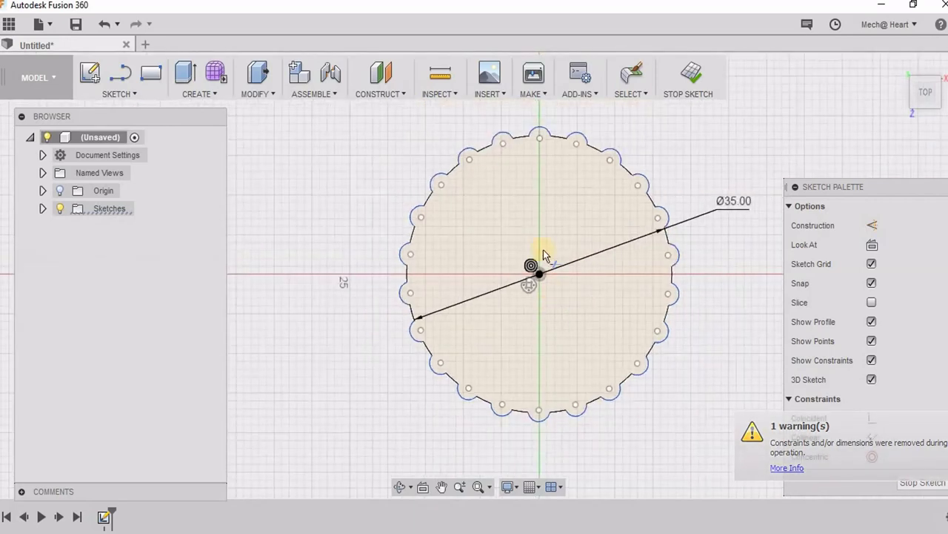
{"action": "scroll", "coordinate": [575, 216], "scroll_direction": "up", "scroll_amount": 1}
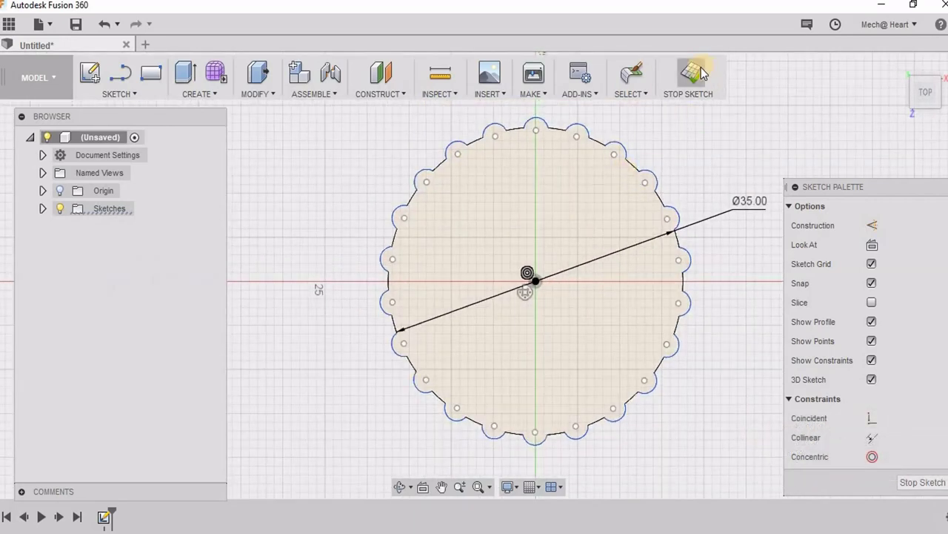
{"action": "left_click", "coordinate": [701, 72]}
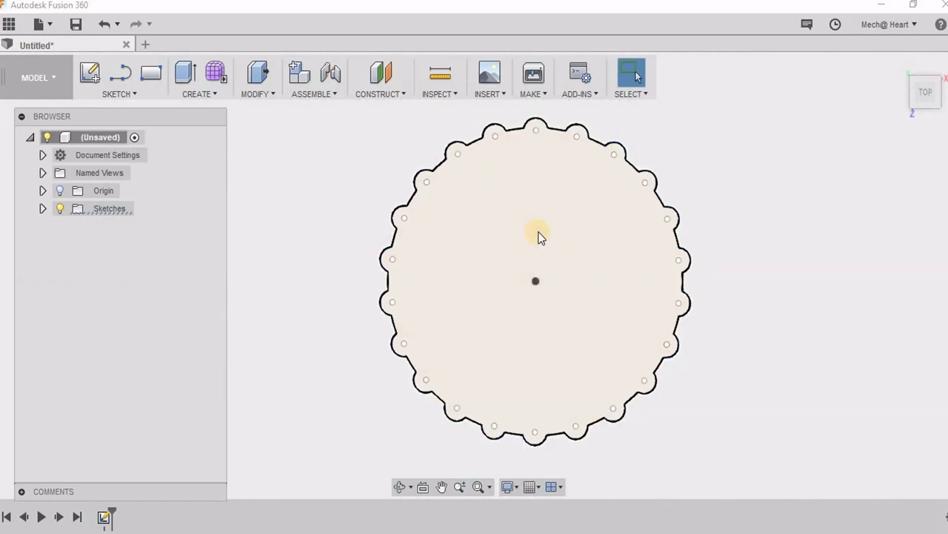
Step: Create an offset construction plane a few millimetres above the scalloped profile
{"action": "mouse_move", "coordinate": [554, 180]}
{"action": "middle_mouse_down", "text": "shift"}
{"action": "mouse_move", "coordinate": [563, 144]}
{"action": "mouse_move", "coordinate": [593, 144]}
{"action": "middle_mouse_up", "text": "shift"}
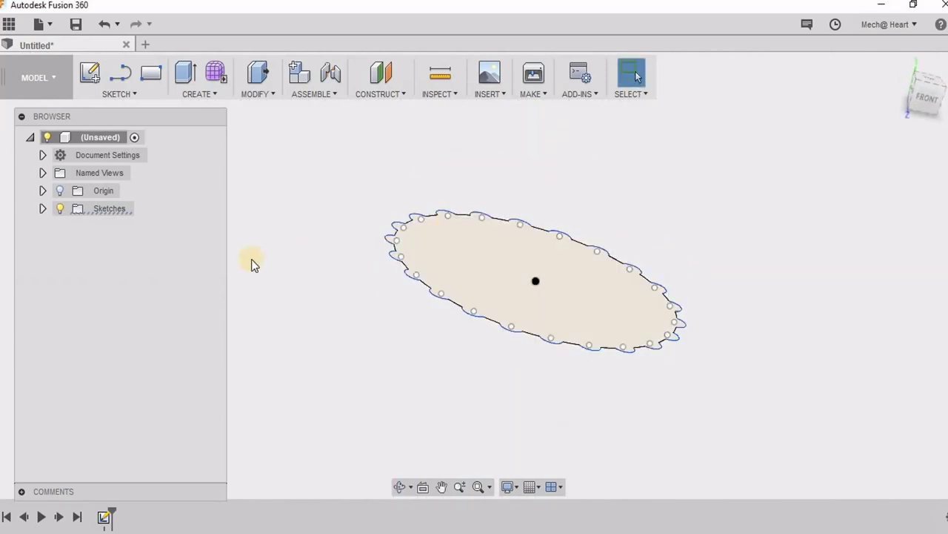
{"action": "left_click", "coordinate": [380, 91]}
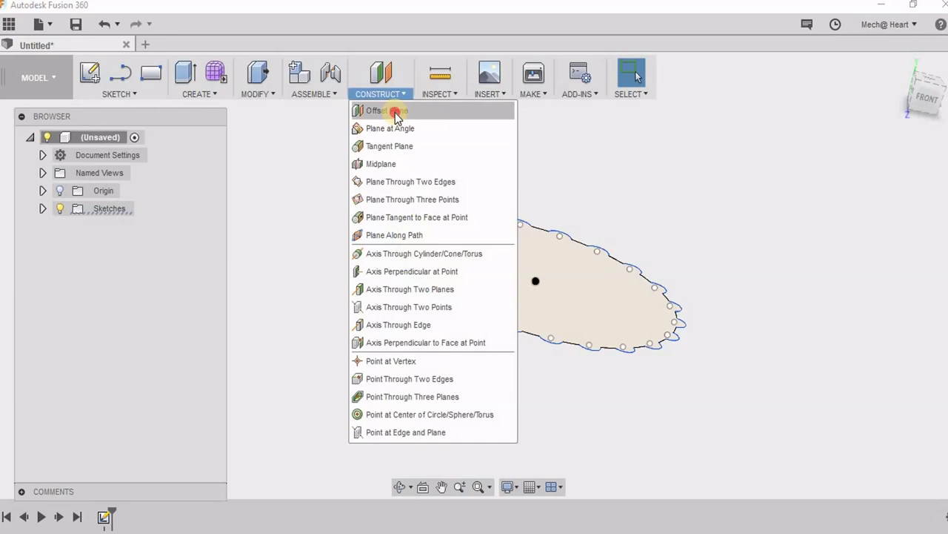
{"action": "left_click", "coordinate": [373, 110]}
{"action": "left_click", "coordinate": [554, 271]}
{"action": "left_click_drag", "start_coordinate": [556, 272], "coordinate": [548, 245]}
{"action": "middle_click_drag", "start_coordinate": [588, 271], "coordinate": [590, 274], "text": "shift"}
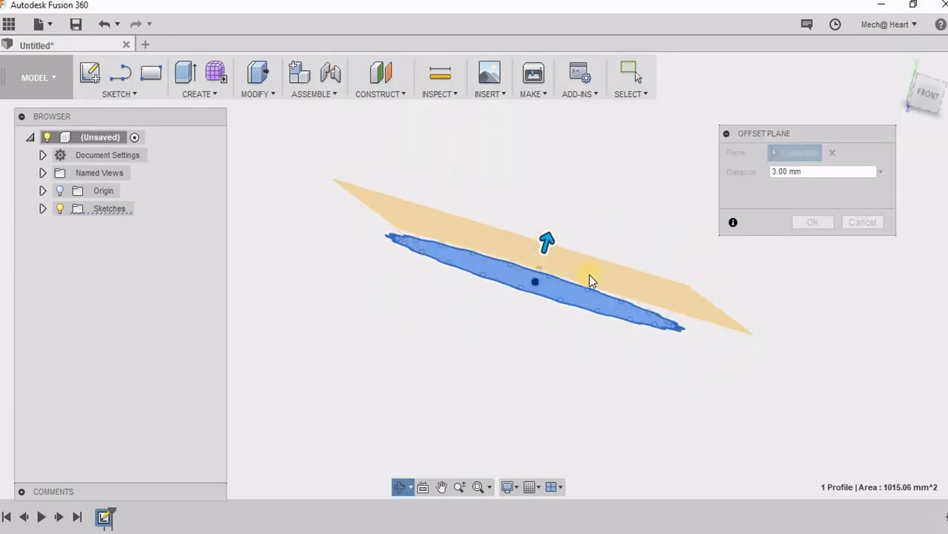
{"action": "left_click_drag", "start_coordinate": [548, 242], "coordinate": [552, 236]}
{"action": "left_click", "coordinate": [821, 221]}
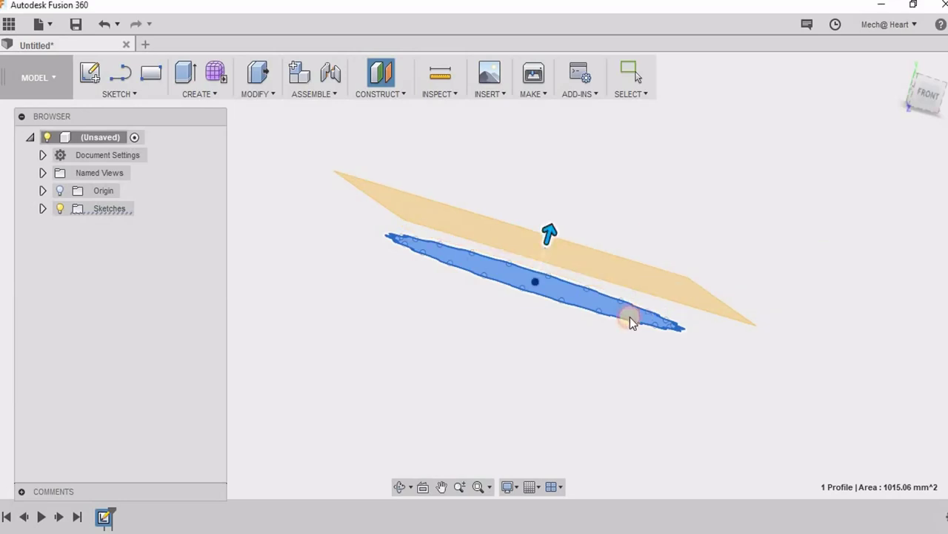
Step: Sketch a circle about 29.7 mm in diameter on the offset plane, centred on the origin, and finish the sketch
{"action": "left_click", "coordinate": [649, 281]}
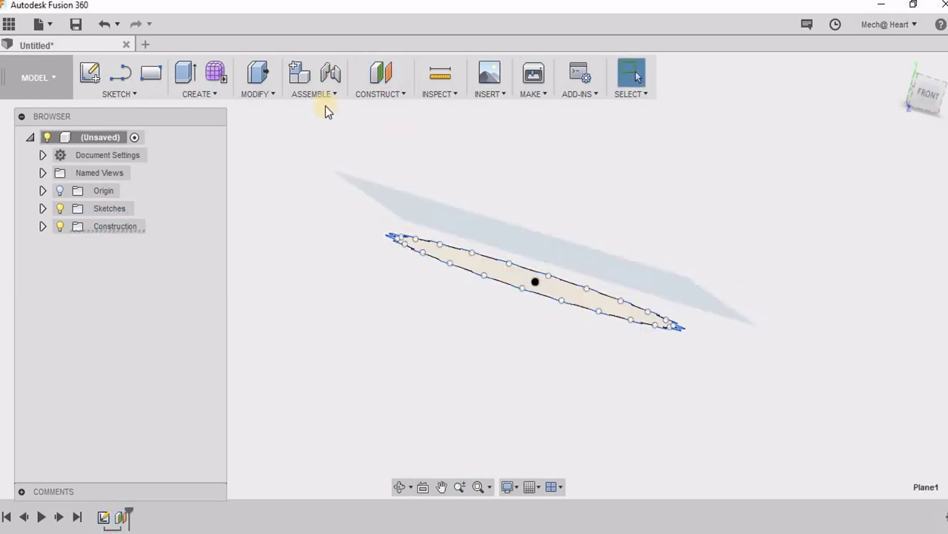
{"action": "left_click", "coordinate": [196, 95]}
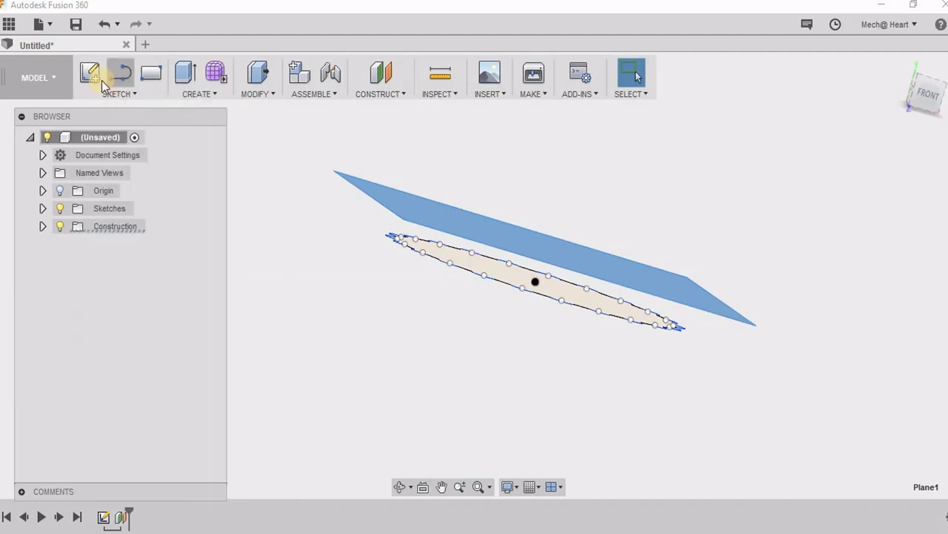
{"action": "left_click", "coordinate": [103, 80]}
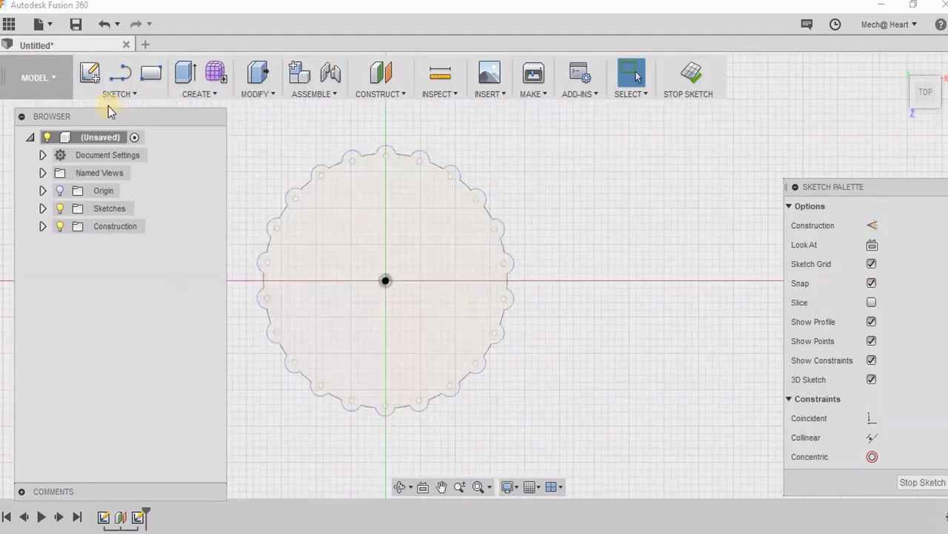
{"action": "left_click", "coordinate": [133, 94]}
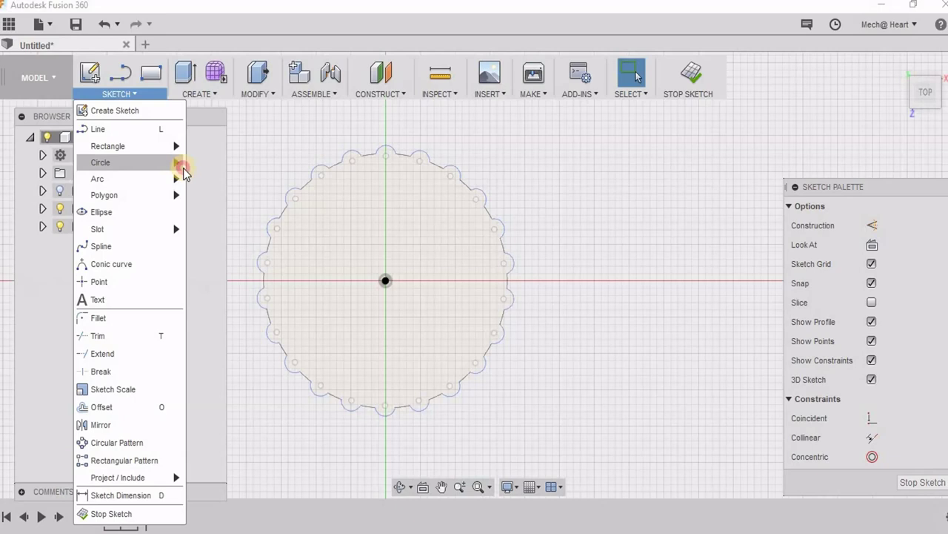
{"action": "mouse_move", "coordinate": [183, 168]}
{"action": "left_click", "coordinate": [236, 165]}
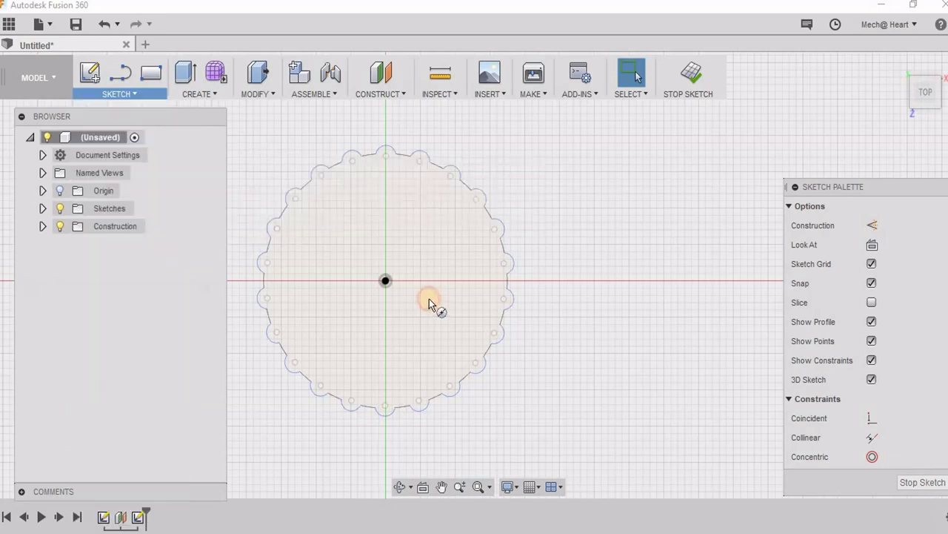
{"action": "left_click", "coordinate": [386, 281]}
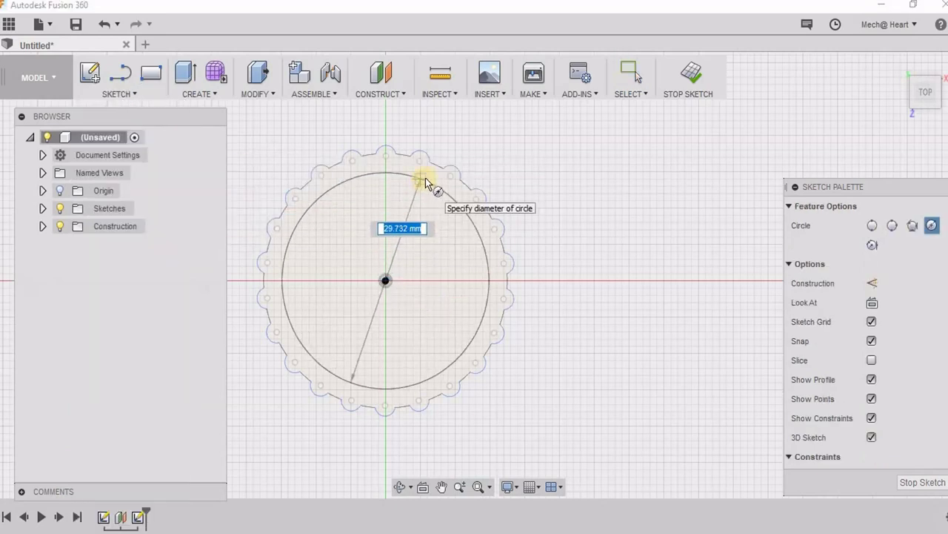
{"action": "left_click", "coordinate": [425, 179]}
{"action": "left_click", "coordinate": [688, 71]}
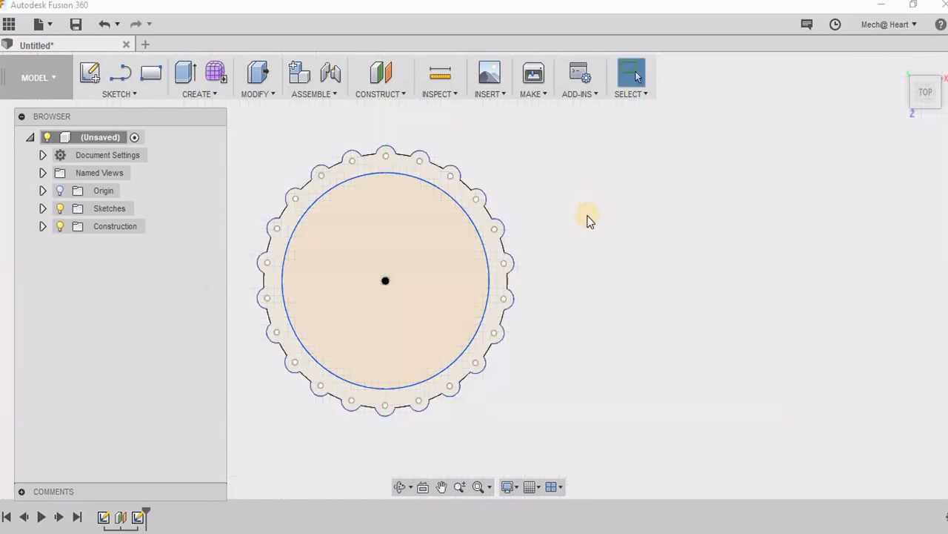
Step: Enlarge the circle on the offset plane freehand to a radius of about 16 mm
{"action": "scroll", "coordinate": [587, 220], "scroll_direction": "down", "scroll_amount": 1}
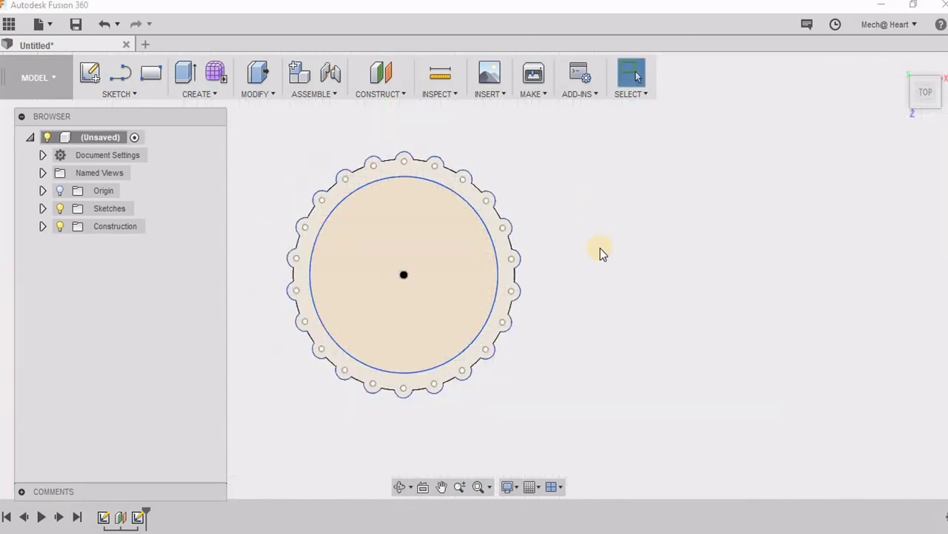
{"action": "left_click", "coordinate": [472, 202]}
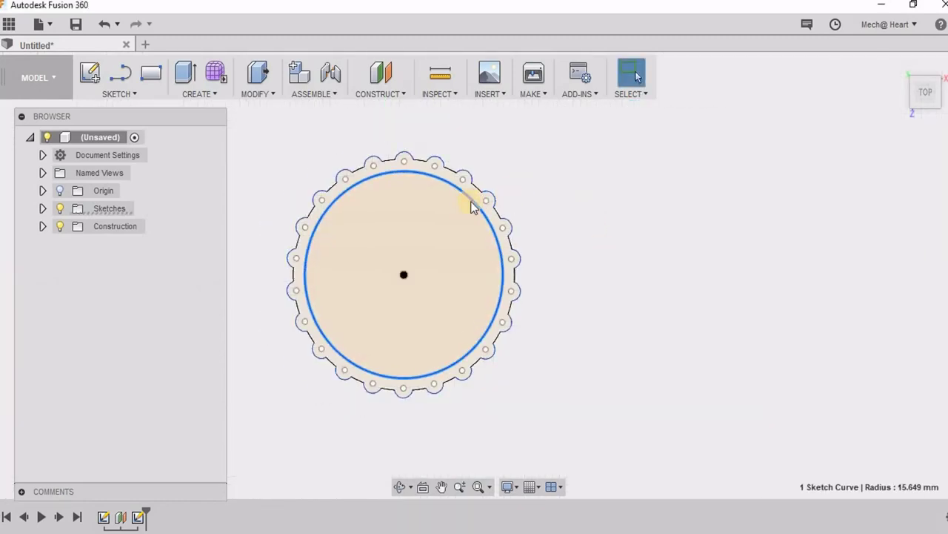
{"action": "left_click_drag", "start_coordinate": [475, 199], "coordinate": [476, 201]}
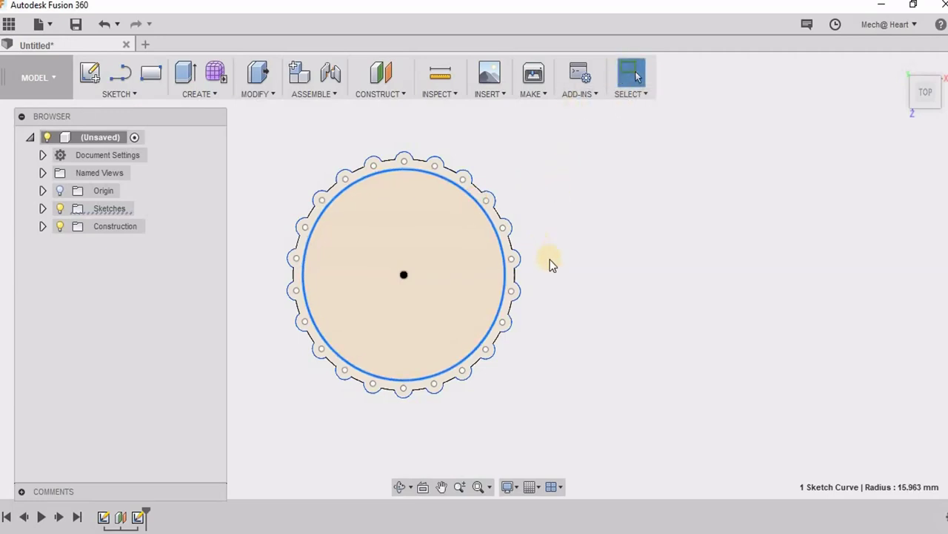
Step: Loft a new body between the circle on the offset plane and the scalloped outline
{"action": "scroll", "coordinate": [550, 261], "scroll_direction": "down", "scroll_amount": 2}
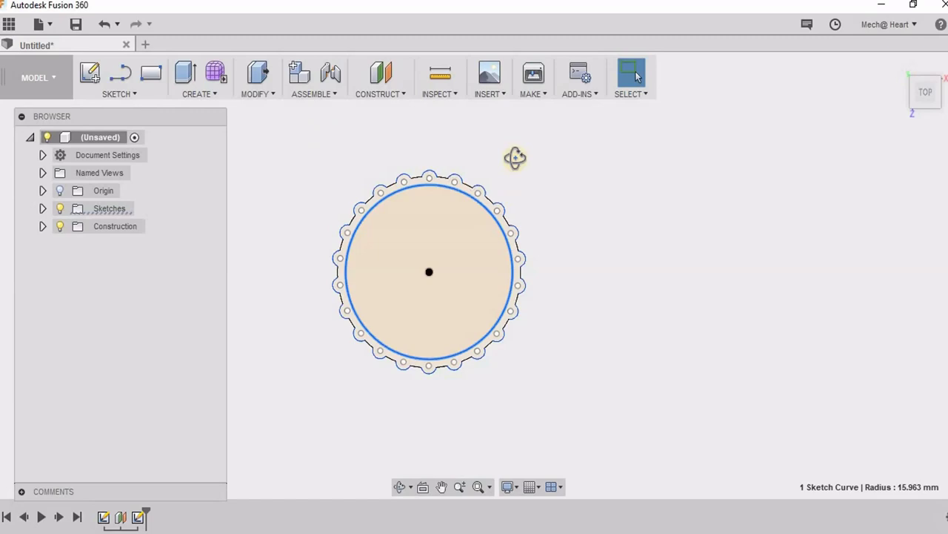
{"action": "middle_click_drag", "start_coordinate": [515, 157], "coordinate": [512, 118], "text": "shift"}
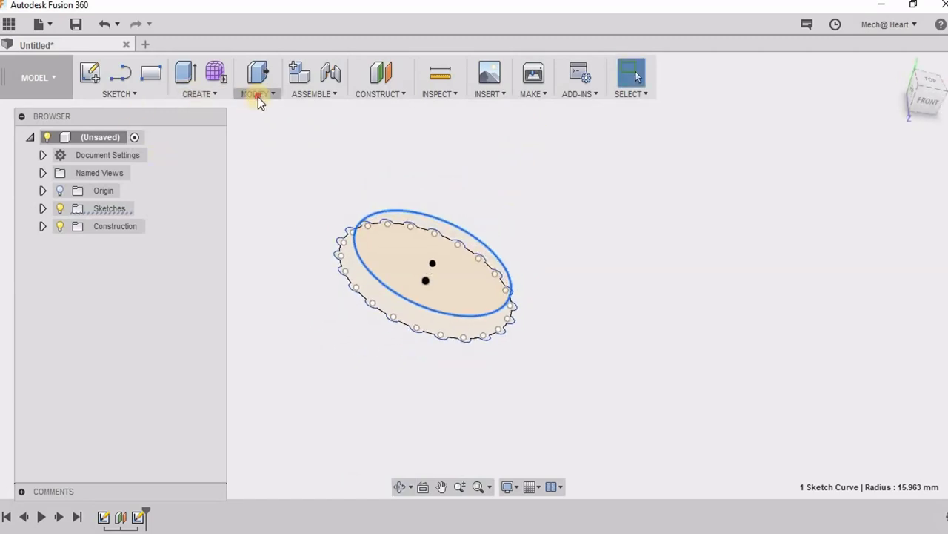
{"action": "left_click", "coordinate": [258, 98]}
{"action": "left_click", "coordinate": [199, 94]}
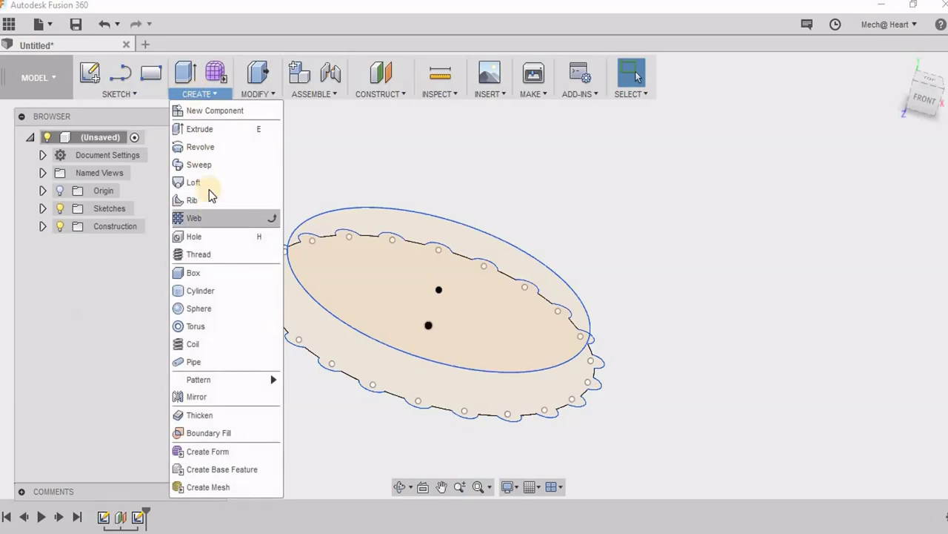
{"action": "left_click", "coordinate": [213, 184]}
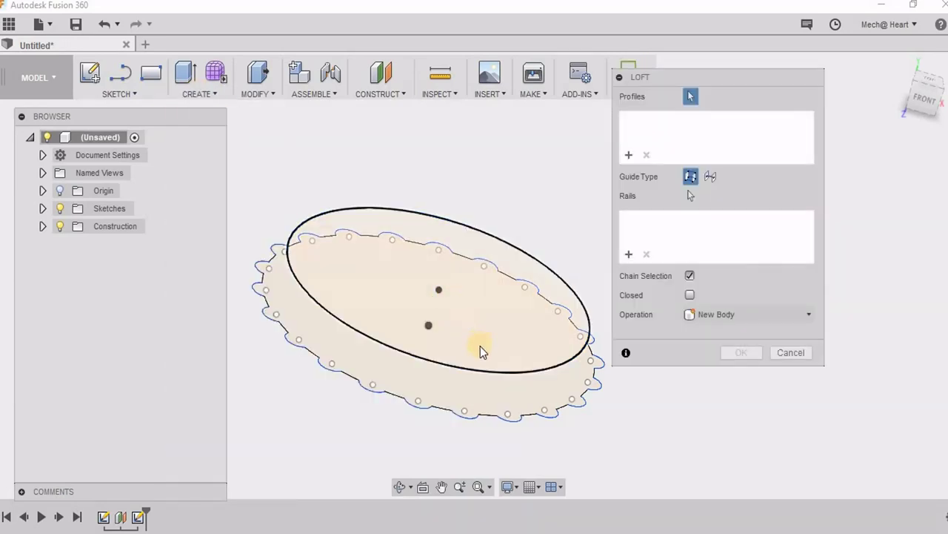
{"action": "left_click", "coordinate": [457, 237]}
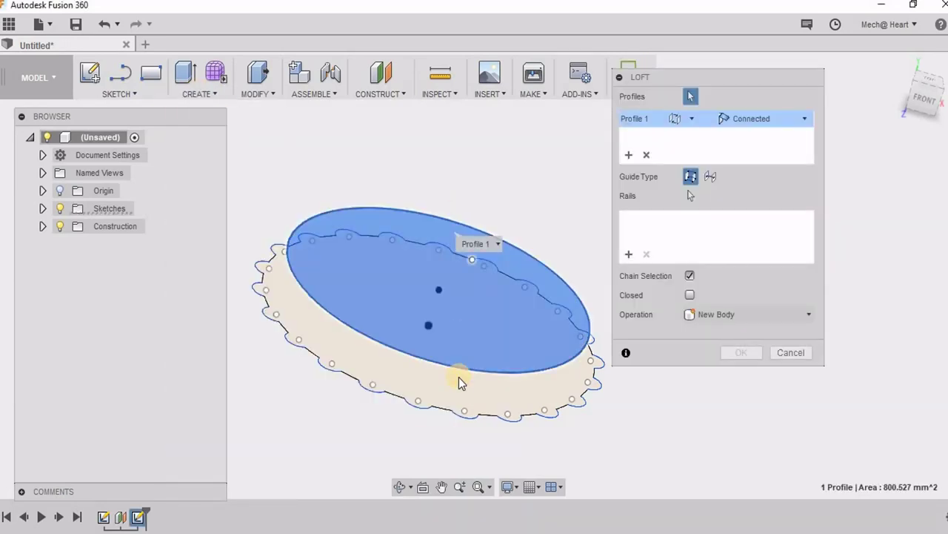
{"action": "left_click", "coordinate": [455, 390]}
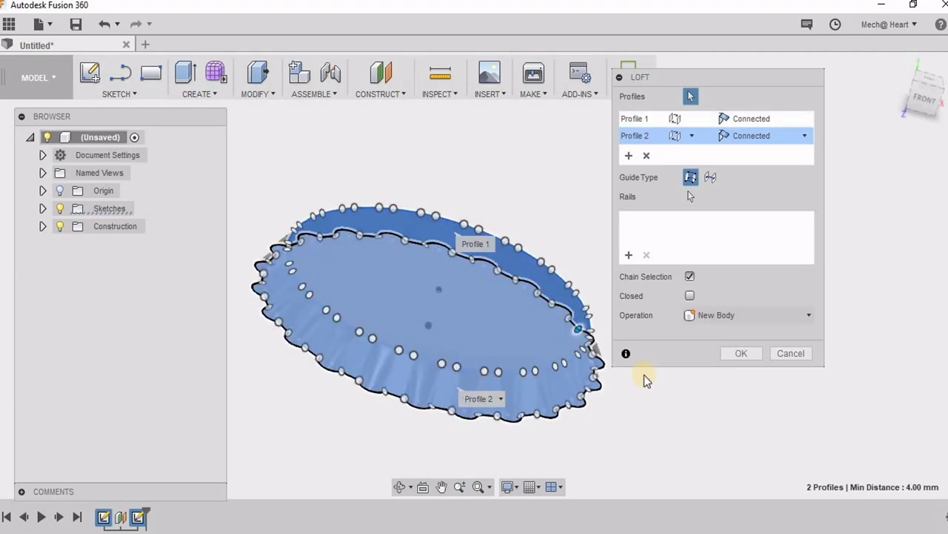
{"action": "left_click", "coordinate": [737, 356]}
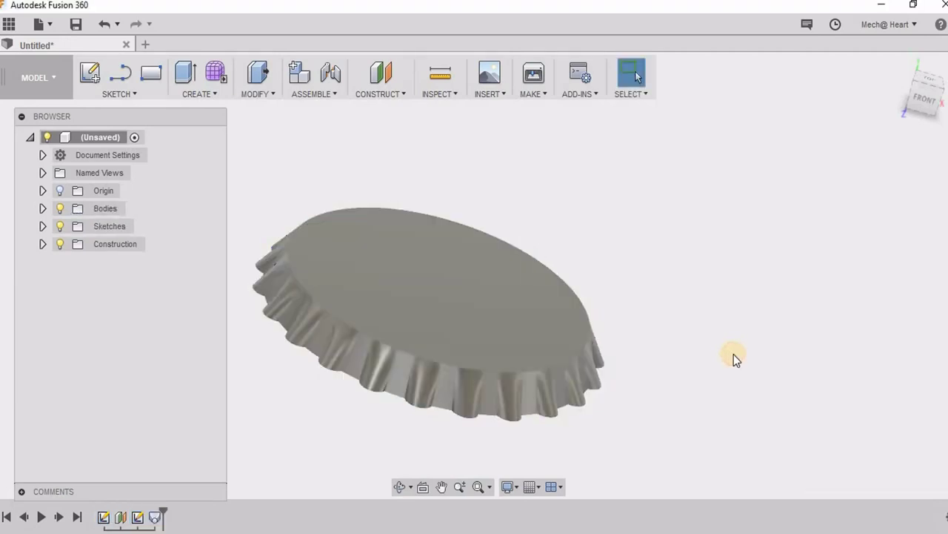
Step: Extrude the cap's flat circular top face 3 mm upward, joining it to the body
{"action": "left_click", "coordinate": [485, 253]}
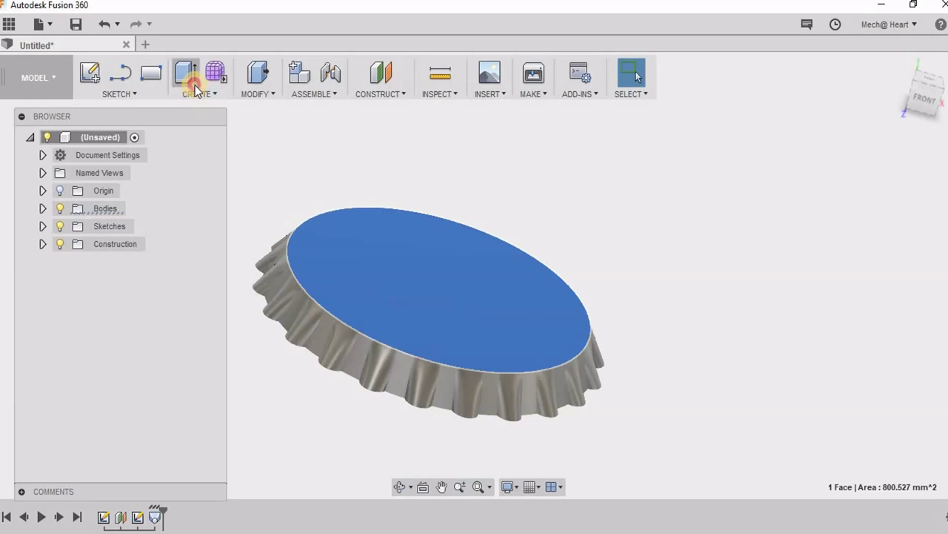
{"action": "left_click", "coordinate": [189, 83]}
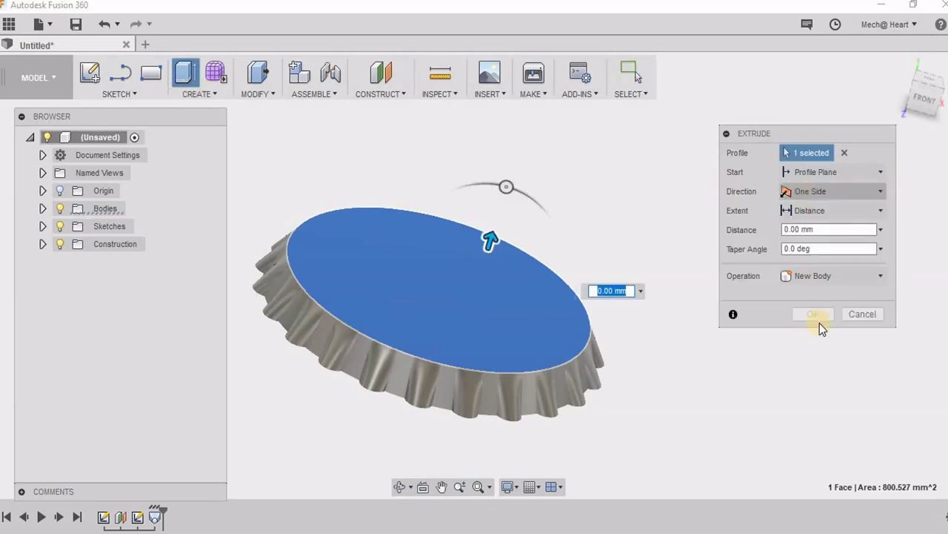
{"action": "left_click_drag", "start_coordinate": [501, 239], "coordinate": [507, 216]}
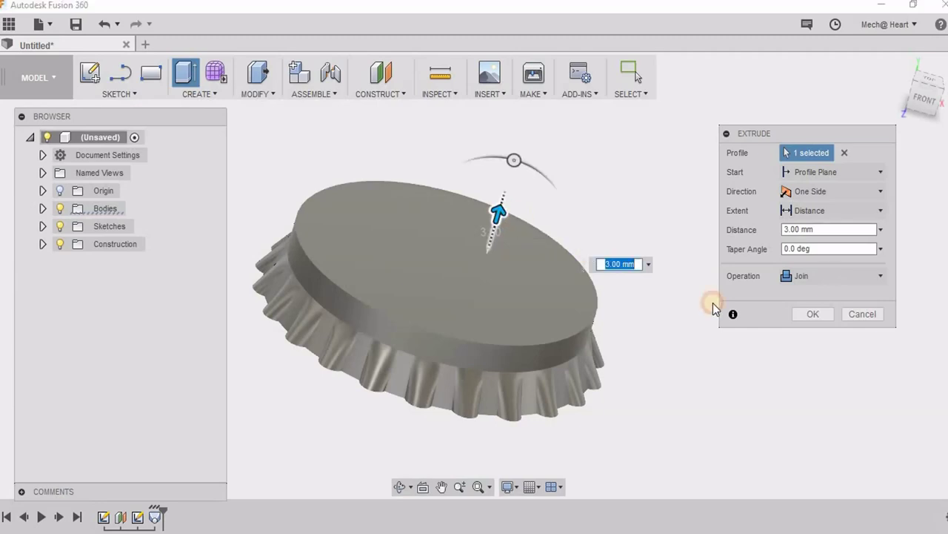
{"action": "left_click", "coordinate": [815, 315]}
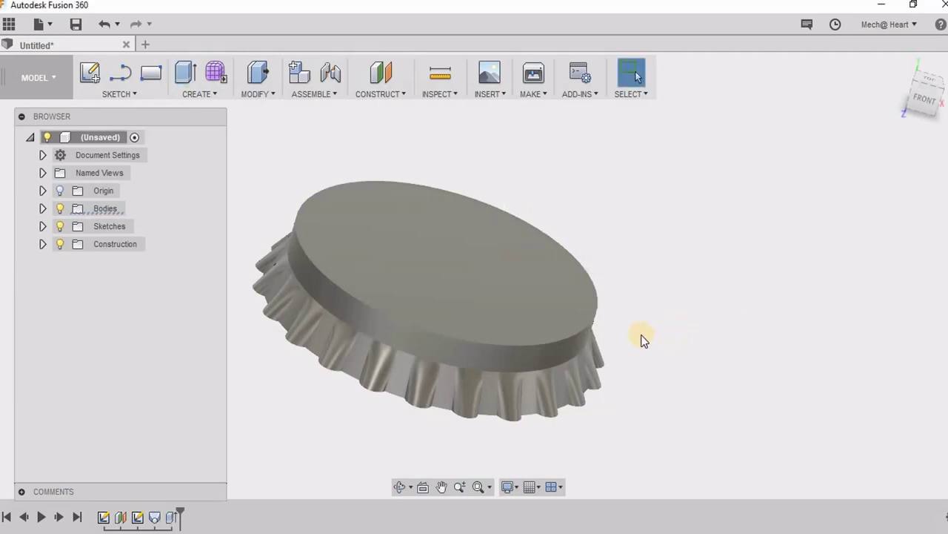
Step: Fillet the cap's upper circular edge with a constant radius of 1.5 mm
{"action": "key", "text": "f"}
{"action": "left_click", "coordinate": [590, 273]}
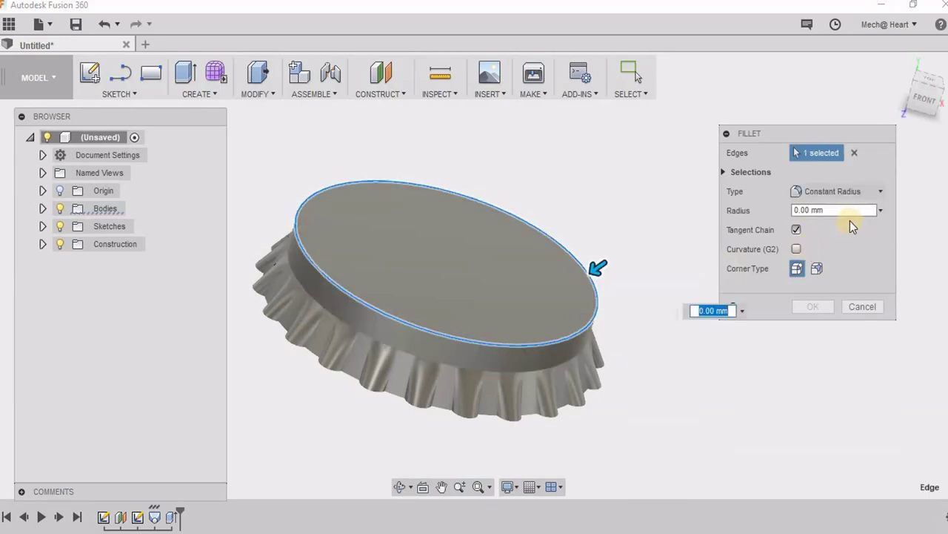
{"action": "type", "text": "2"}
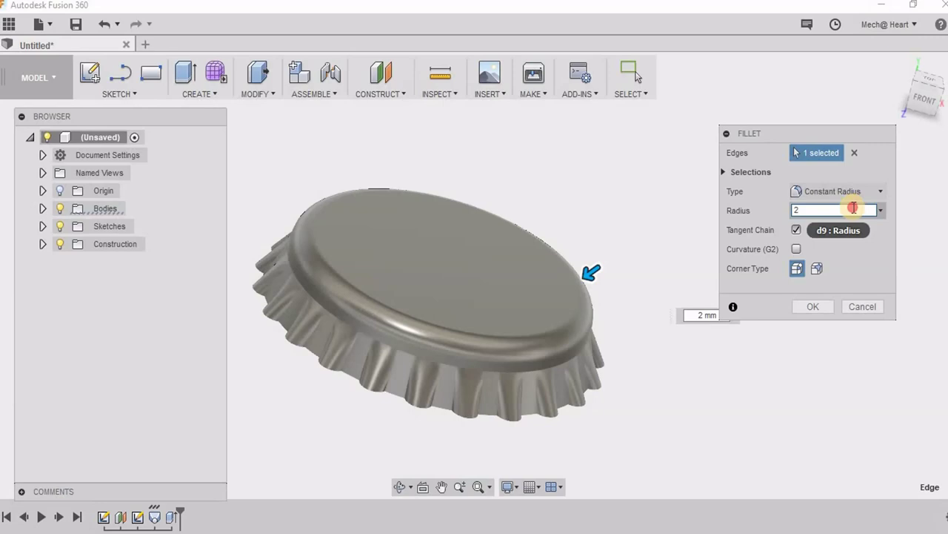
{"action": "left_click_drag", "start_coordinate": [853, 208], "coordinate": [629, 220]}
{"action": "type", "text": "1.5"}
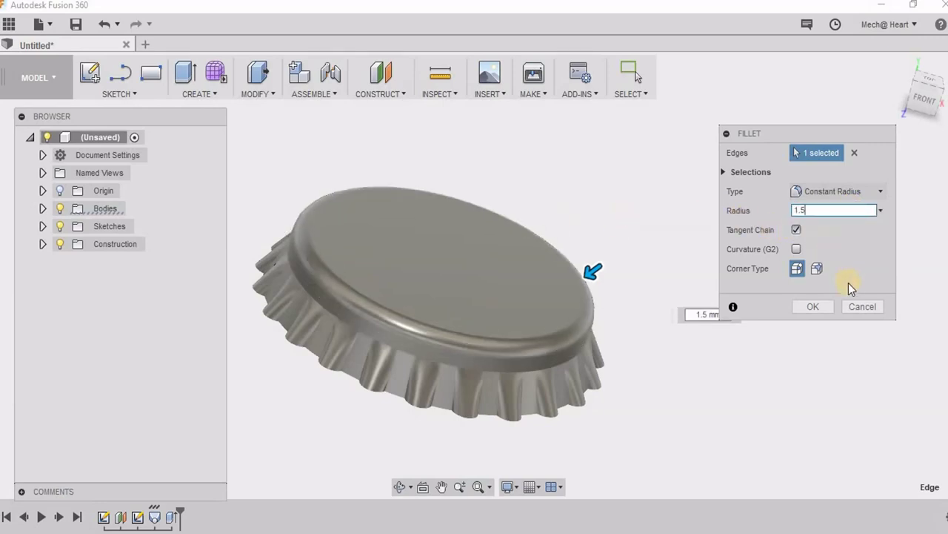
{"action": "left_click", "coordinate": [815, 306]}
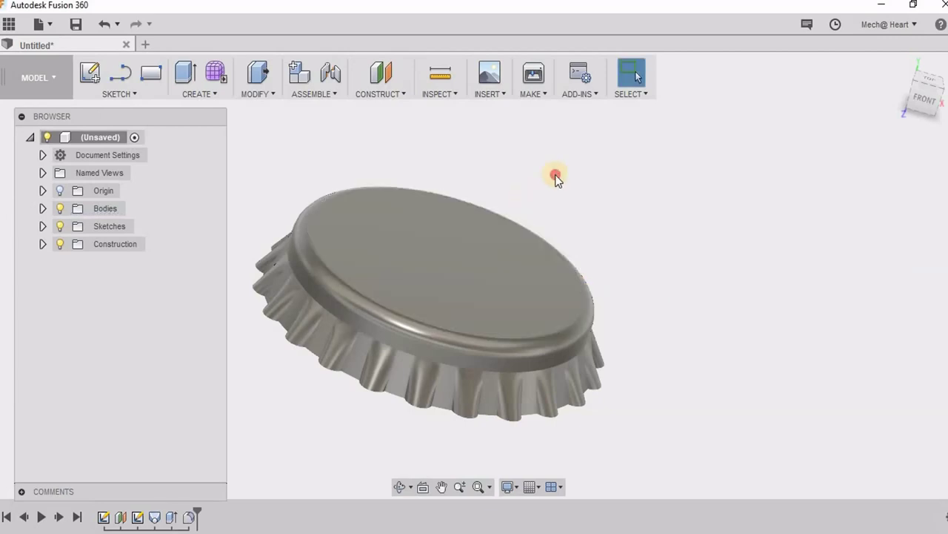
Step: Shell the cap open at its scalloped bottom face with an inside thickness of 0.5 mm
{"action": "middle_click_drag", "start_coordinate": [499, 260], "coordinate": [526, 142], "text": "shift"}
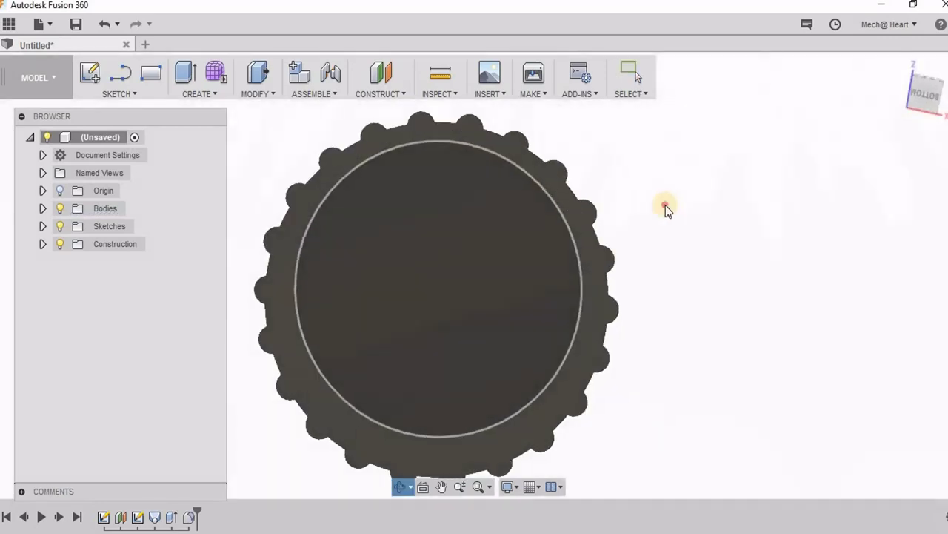
{"action": "left_click", "coordinate": [666, 206]}
{"action": "left_click", "coordinate": [259, 94]}
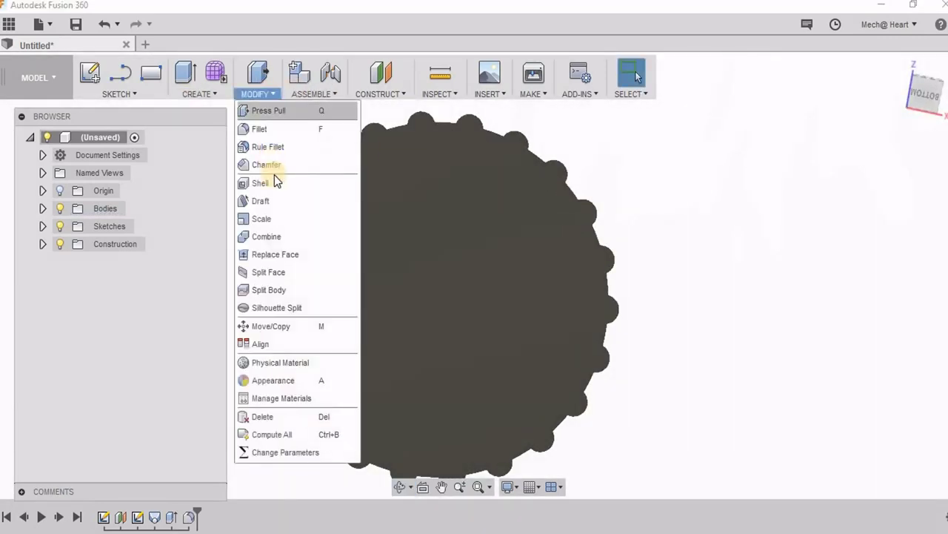
{"action": "left_click", "coordinate": [277, 182]}
{"action": "left_click", "coordinate": [532, 249]}
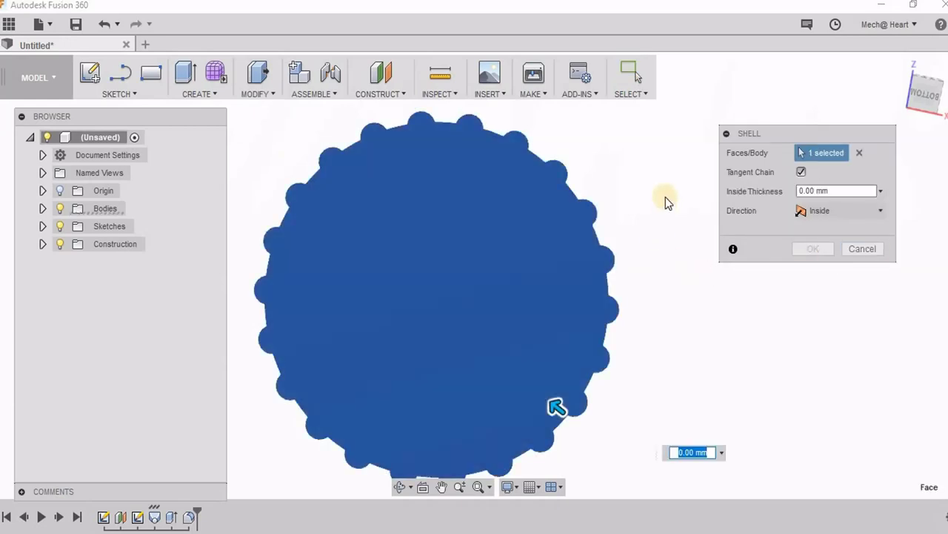
{"action": "middle_click_drag", "start_coordinate": [611, 201], "coordinate": [592, 220], "text": "shift"}
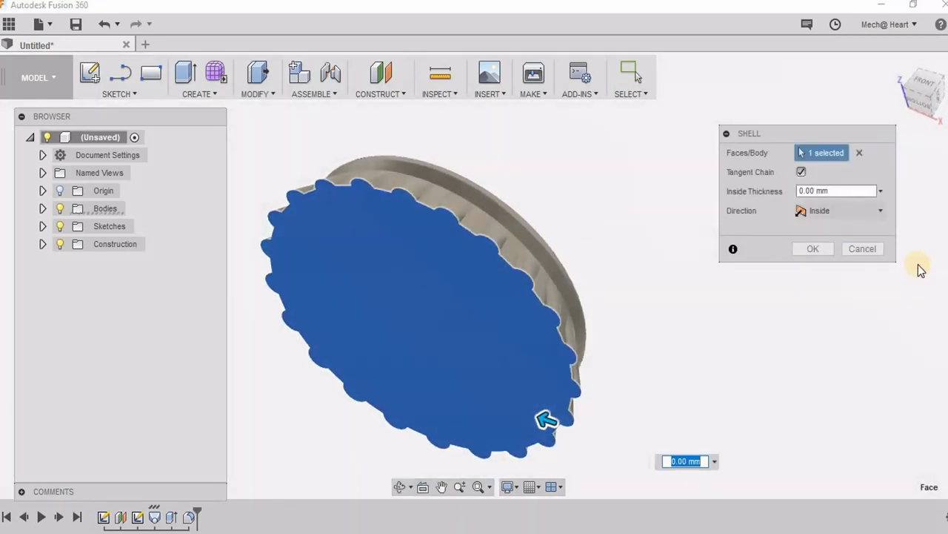
{"action": "left_click", "coordinate": [841, 192]}
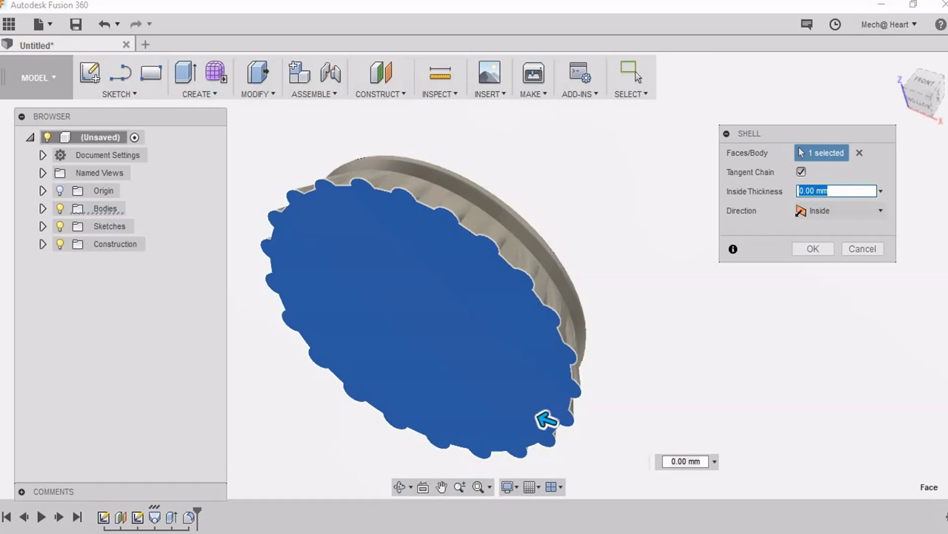
{"action": "type", "text": "1"}
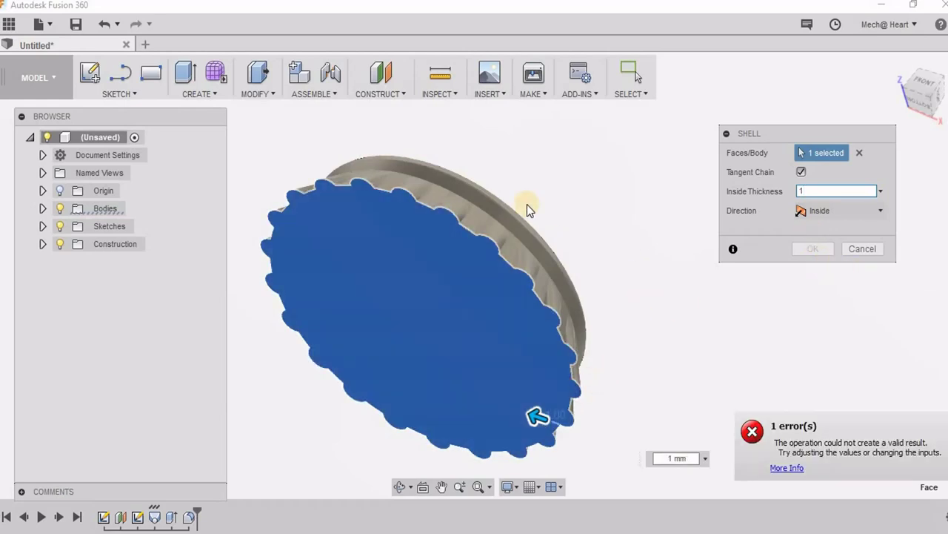
{"action": "double_click", "coordinate": [801, 191]}
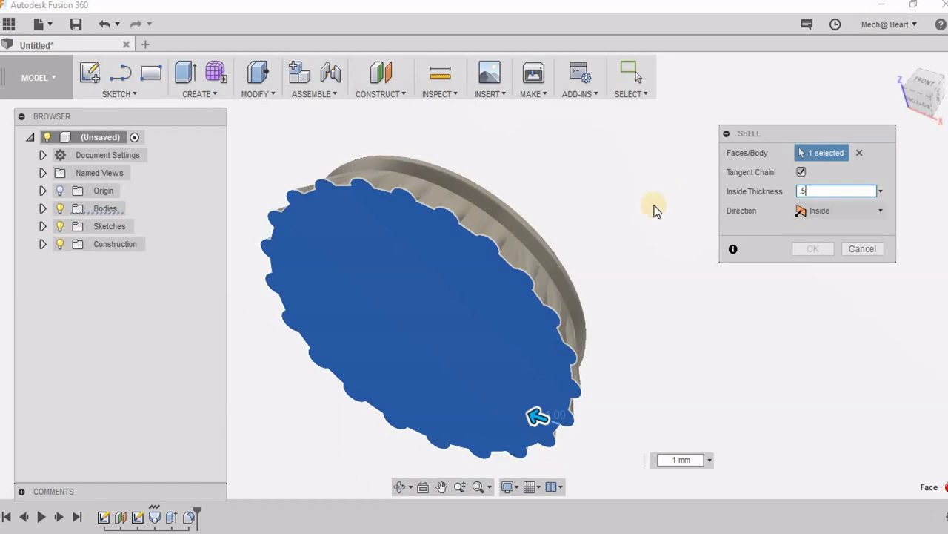
{"action": "scroll", "coordinate": [492, 243], "scroll_direction": "up", "scroll_amount": 4}
{"action": "scroll", "coordinate": [491, 243], "scroll_direction": "down", "scroll_amount": 3}
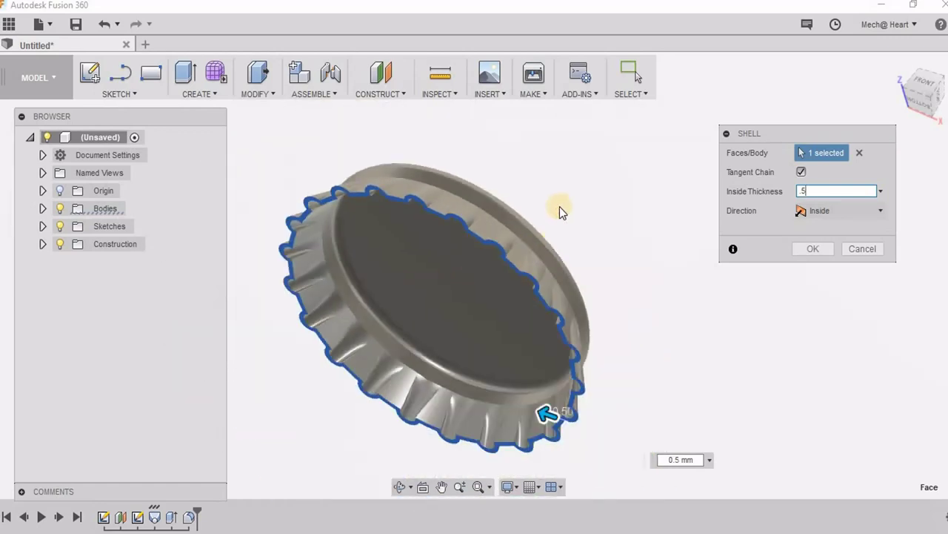
{"action": "middle_click_drag", "start_coordinate": [545, 195], "coordinate": [563, 223], "text": "shift"}
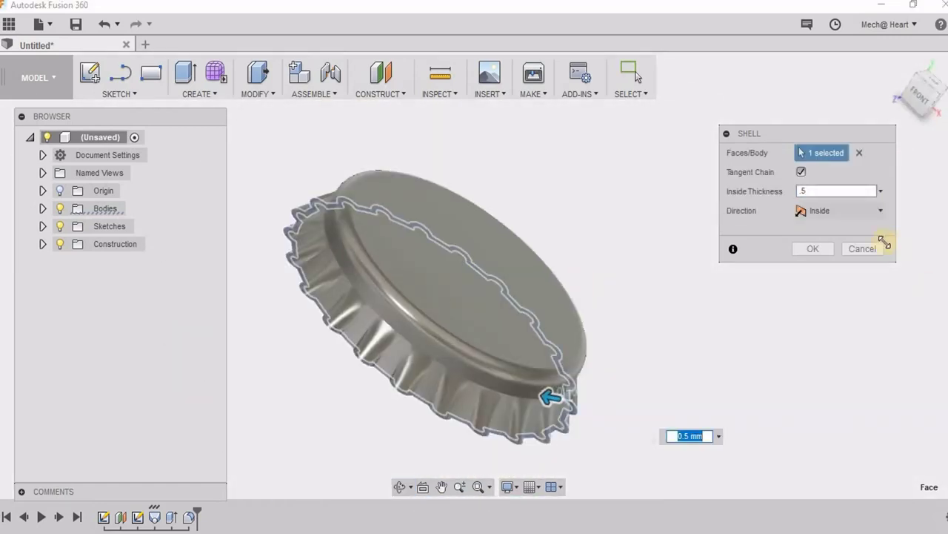
{"action": "left_click", "coordinate": [816, 249]}
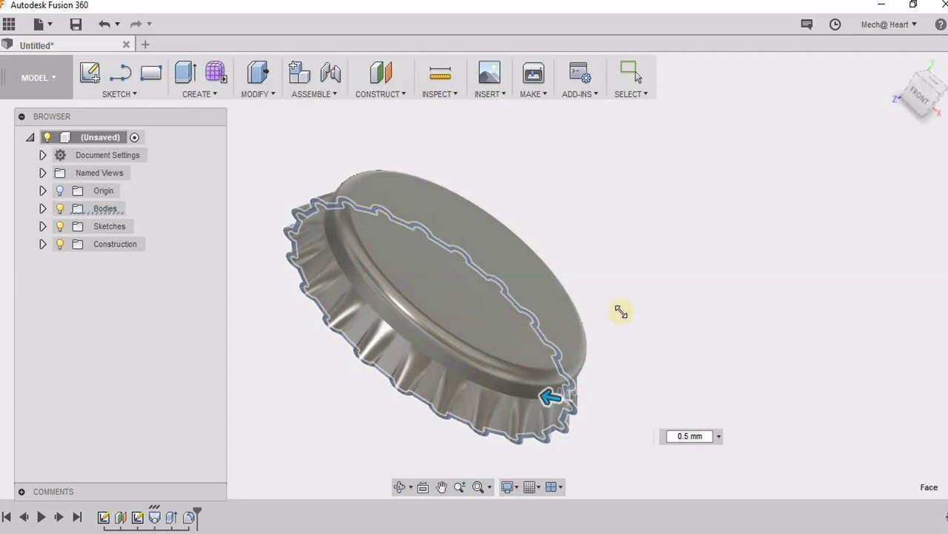
{"action": "left_click", "coordinate": [615, 271]}
Step: Insert the red Coca-Cola logo image as a decal on the cap's top face
{"action": "middle_click_drag", "start_coordinate": [570, 296], "coordinate": [567, 247], "text": "shift"}
{"action": "scroll", "coordinate": [619, 228], "scroll_direction": "up", "scroll_amount": 2}
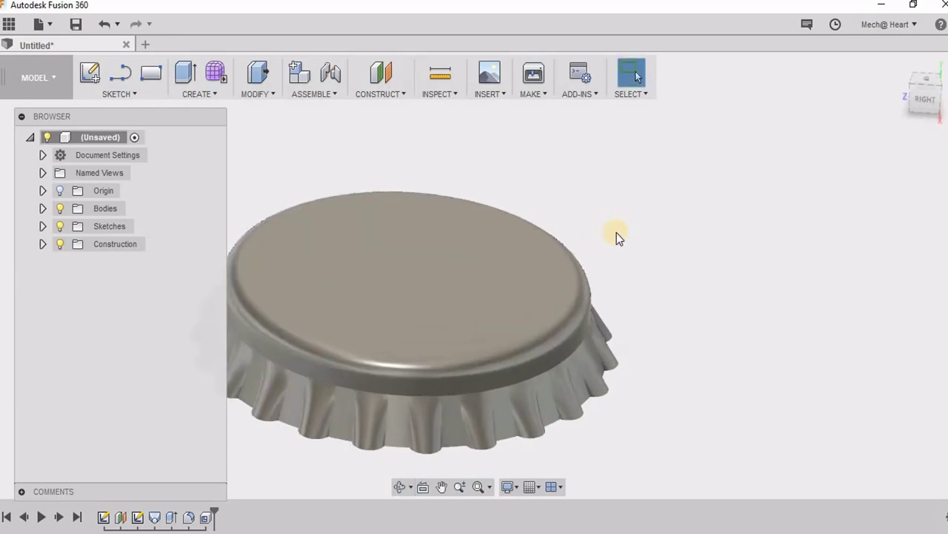
{"action": "scroll", "coordinate": [618, 234], "scroll_direction": "down", "scroll_amount": 1}
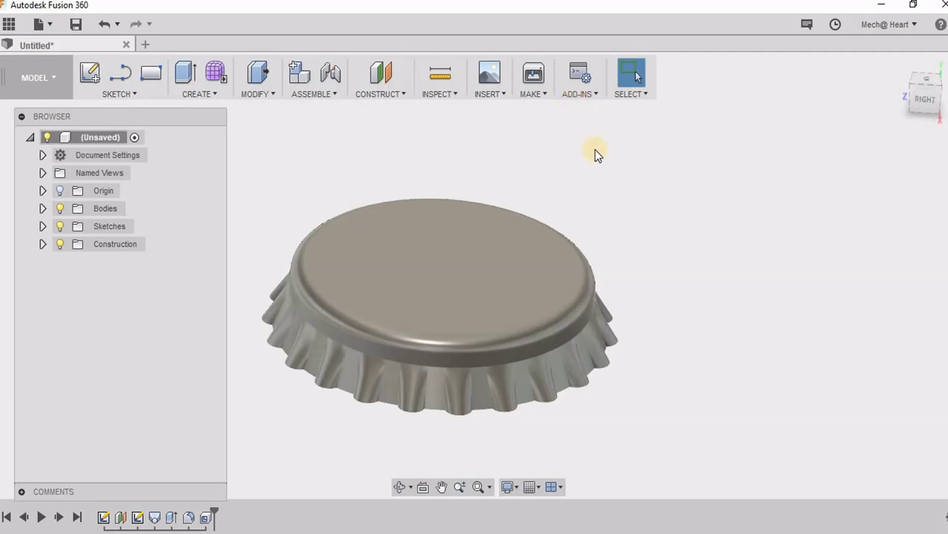
{"action": "left_click", "coordinate": [494, 93]}
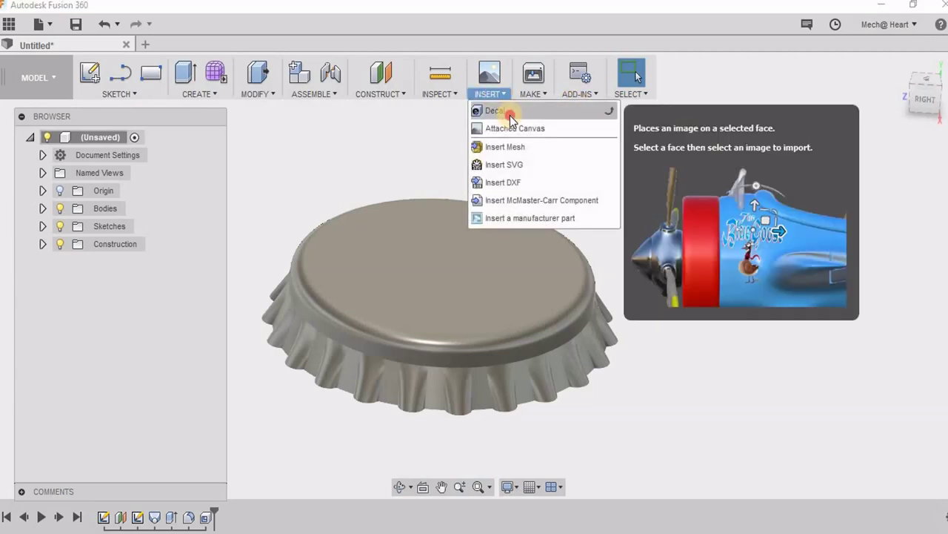
{"action": "left_click", "coordinate": [512, 116]}
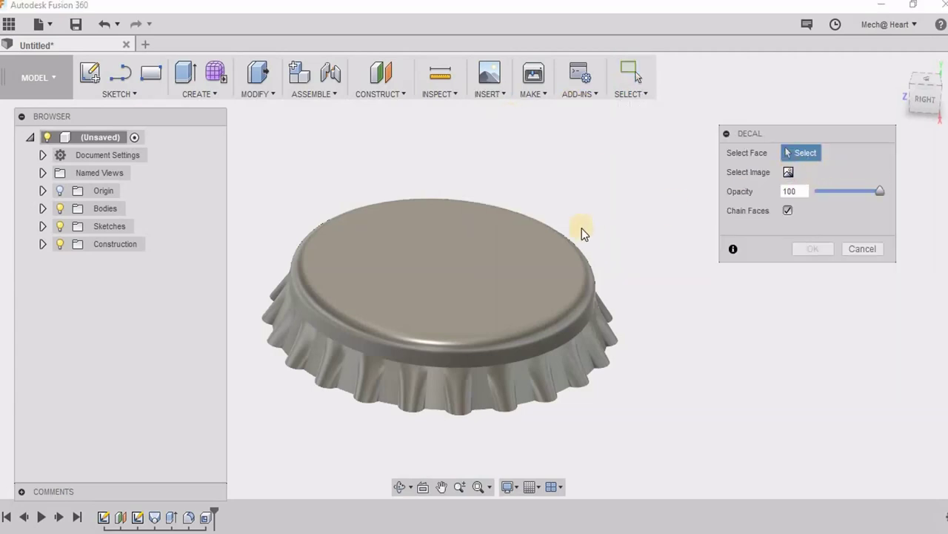
{"action": "left_click", "coordinate": [492, 263]}
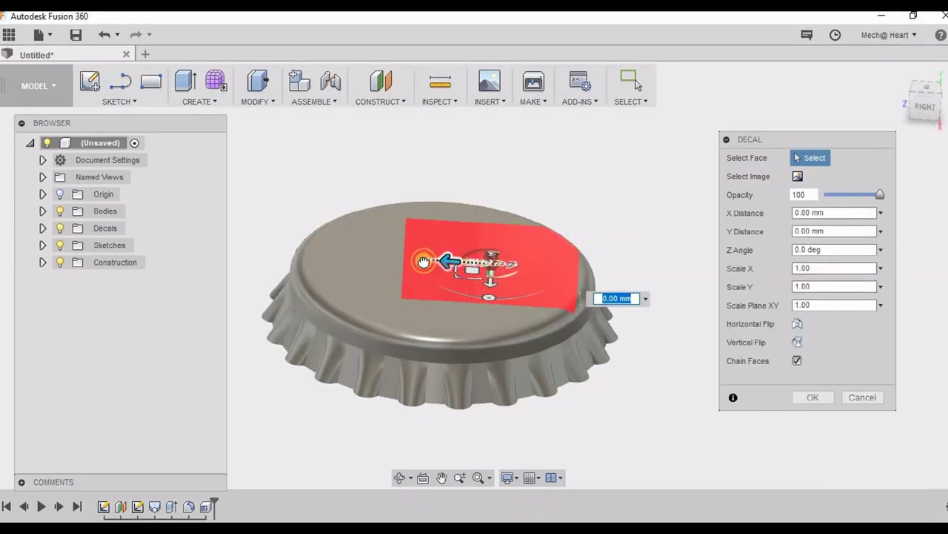
Step: Shift the decal 8 mm in X, rotate it 180 degrees and centre it freehand on the cap's top face
{"action": "left_click_drag", "start_coordinate": [437, 259], "coordinate": [375, 254]}
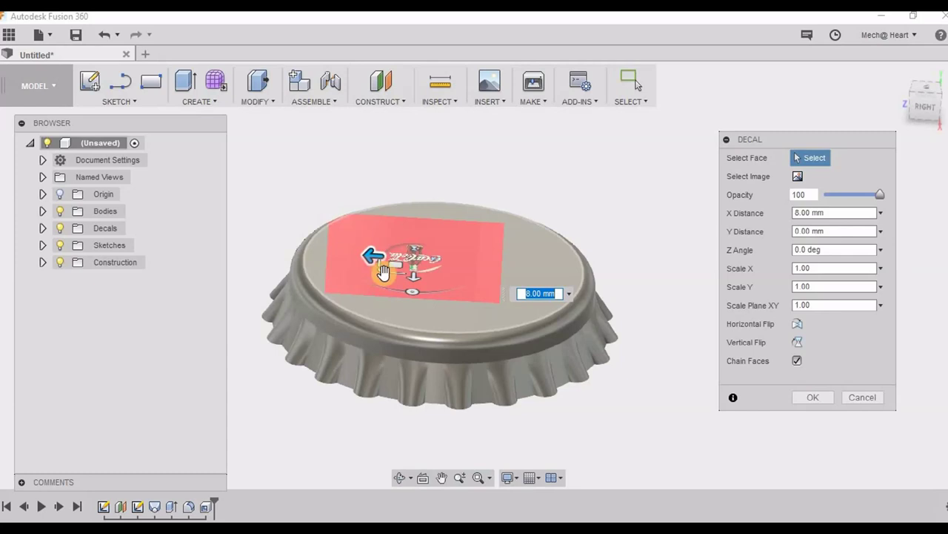
{"action": "left_click_drag", "start_coordinate": [457, 295], "coordinate": [418, 189]}
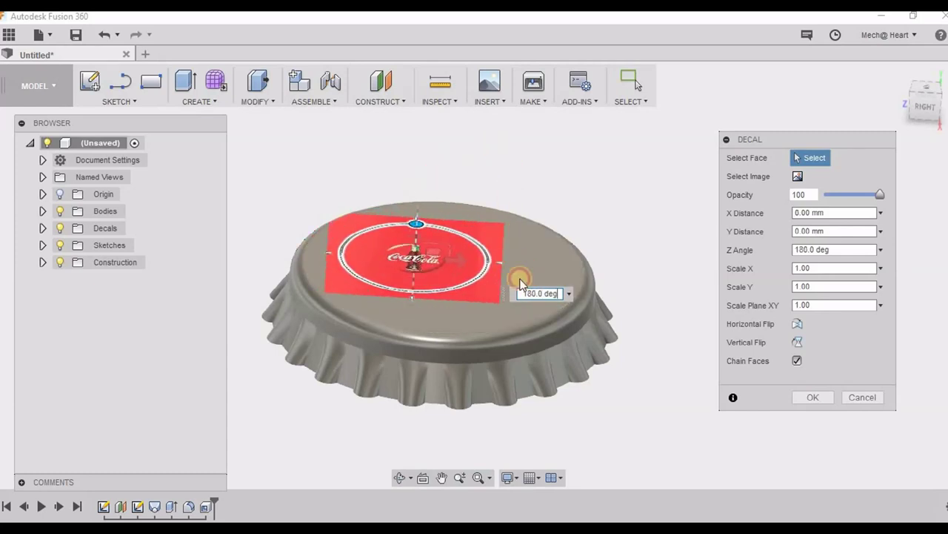
{"action": "left_click", "coordinate": [432, 252]}
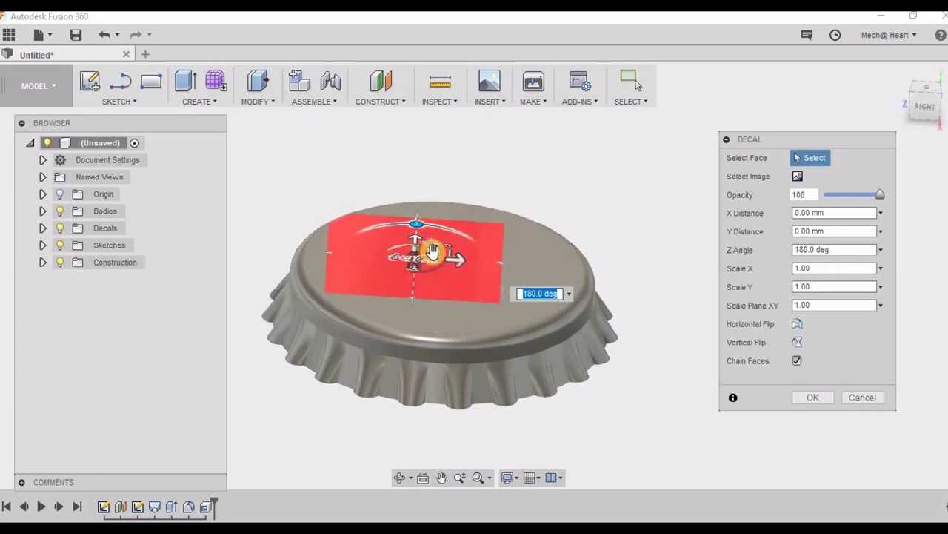
{"action": "left_click_drag", "start_coordinate": [432, 252], "coordinate": [469, 254]}
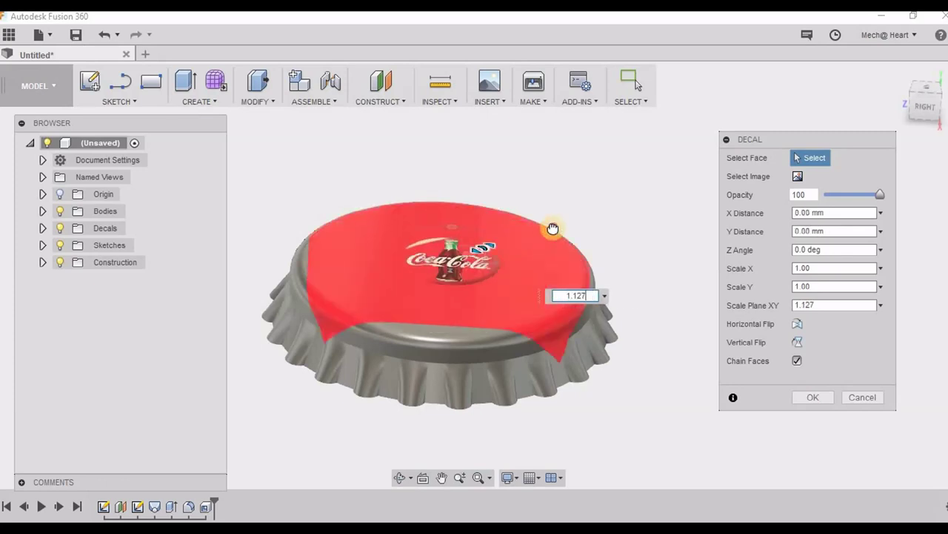
Step: Scale the decal uniformly in plane XY to about 4.1 and shift it about -0.4 mm in X and -1.9 mm in Y
{"action": "left_click_drag", "start_coordinate": [553, 228], "coordinate": [783, 109]}
{"action": "left_click_drag", "start_coordinate": [804, 75], "coordinate": [689, 154]}
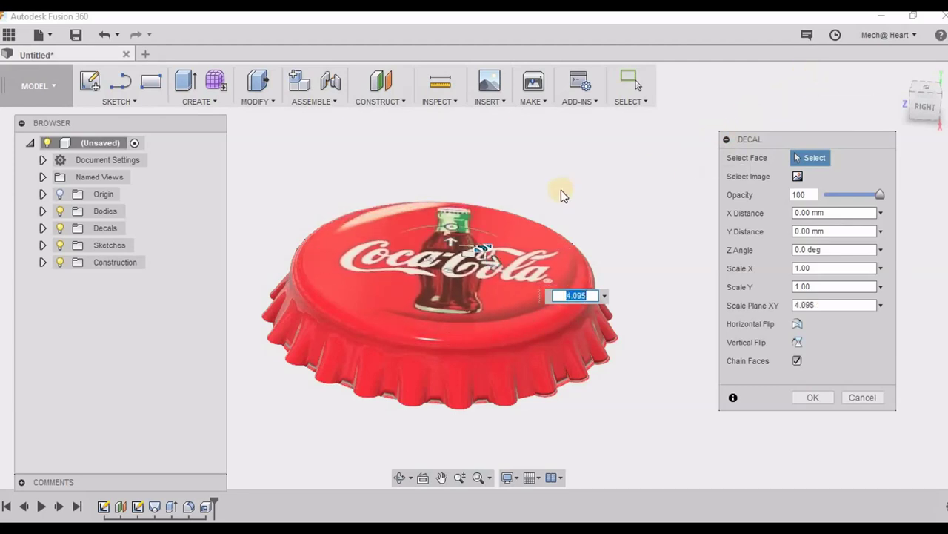
{"action": "mouse_move", "coordinate": [571, 237]}
{"action": "middle_mouse_down", "text": "shift"}
{"action": "mouse_move", "coordinate": [557, 275]}
{"action": "mouse_move", "coordinate": [577, 242]}
{"action": "middle_mouse_up", "text": "shift"}
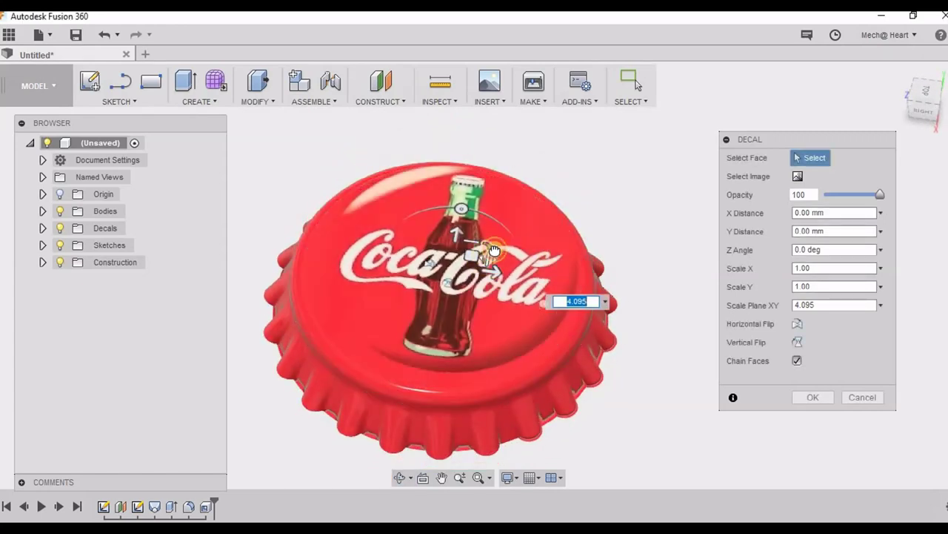
{"action": "left_click_drag", "start_coordinate": [487, 250], "coordinate": [467, 270]}
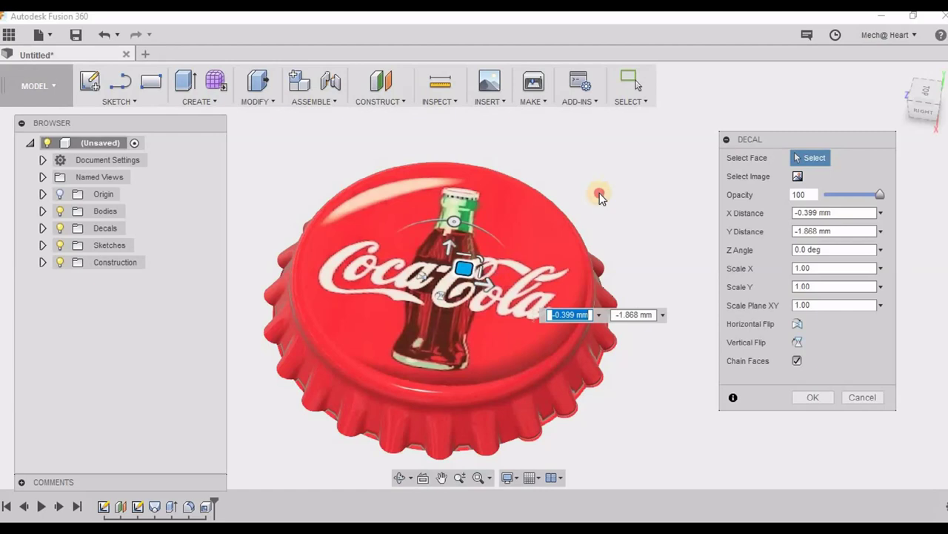